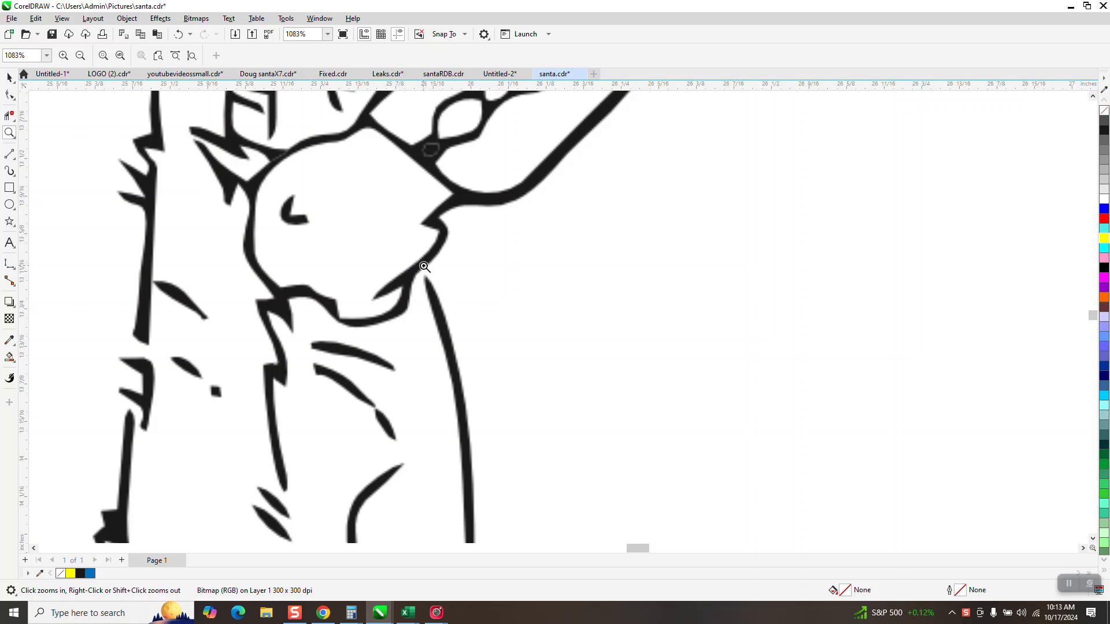
# - Select the Santa bitmap and open it for editing in Corel PHOTO-PAINT
pyautogui.scroll(-1, 518, 307)
pyautogui.scroll(-1, 539, 297)
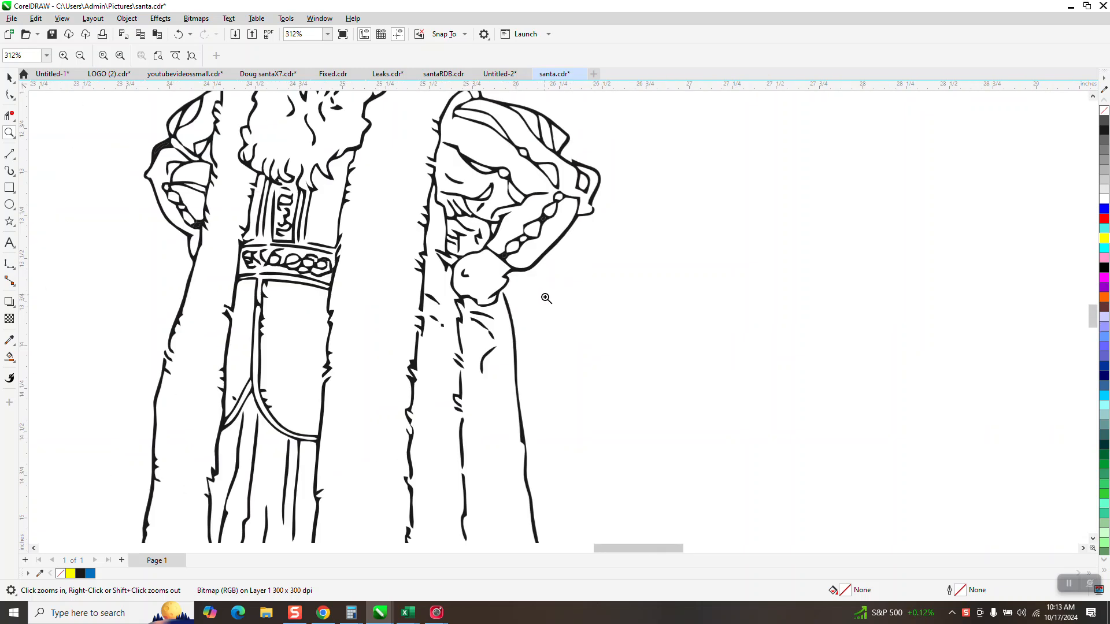
pyautogui.scroll(-1, 546, 298)
pyautogui.click(9, 76)
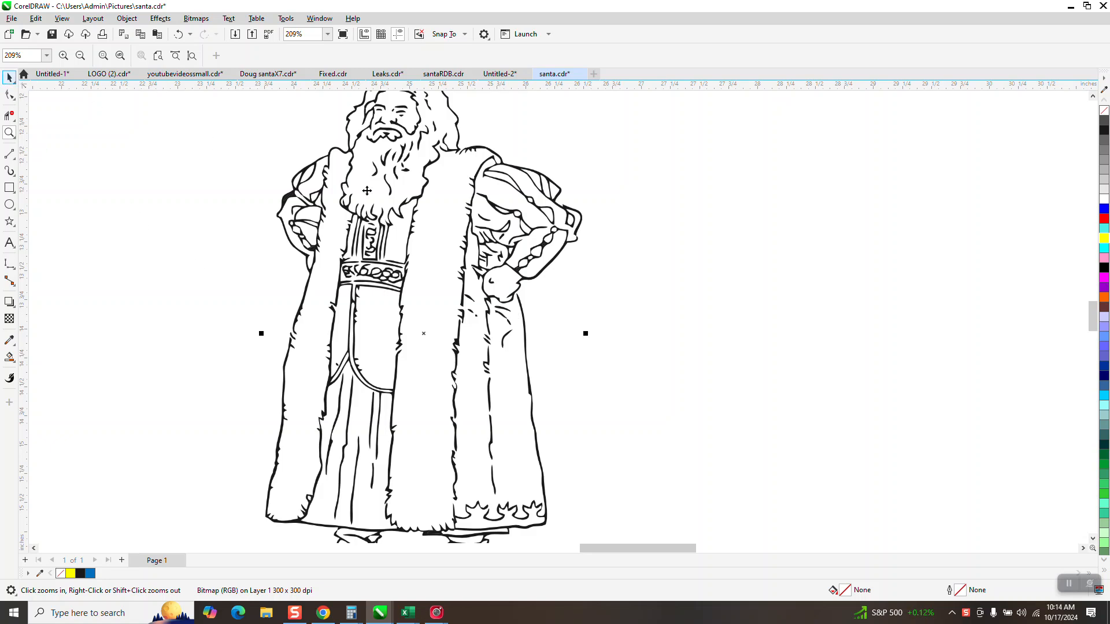
pyautogui.scroll(-1, 437, 265)
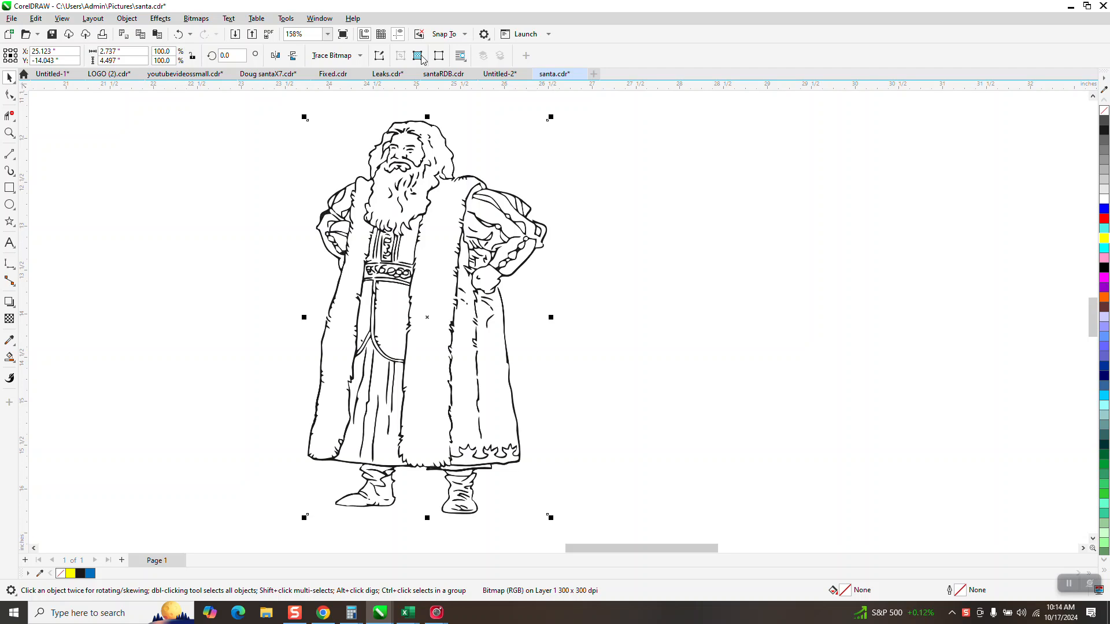
pyautogui.click(197, 20)
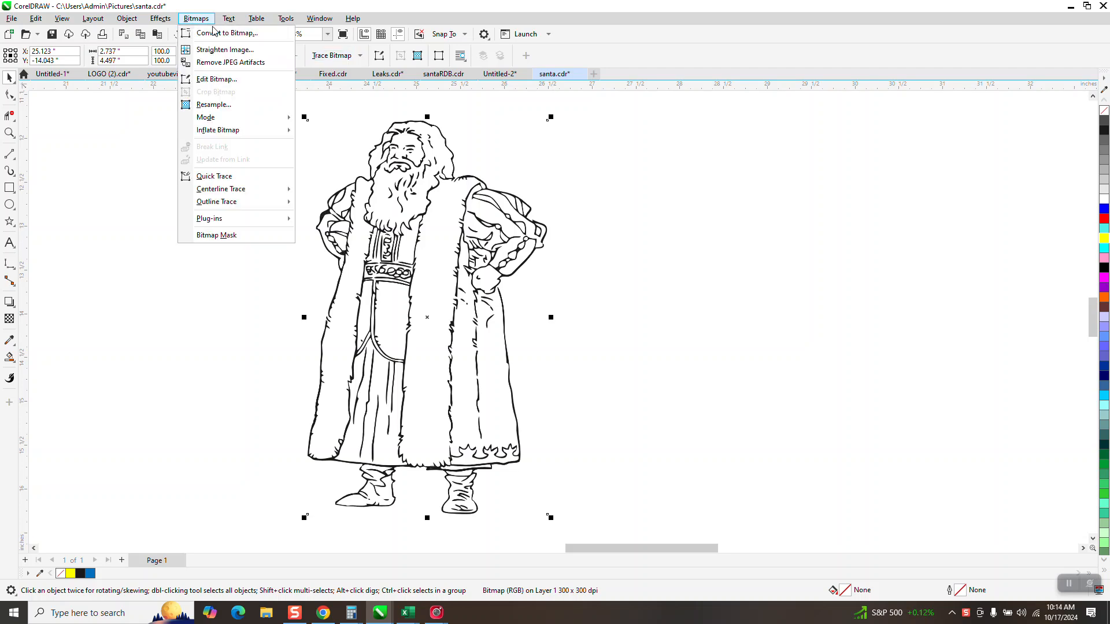
pyautogui.click(217, 79)
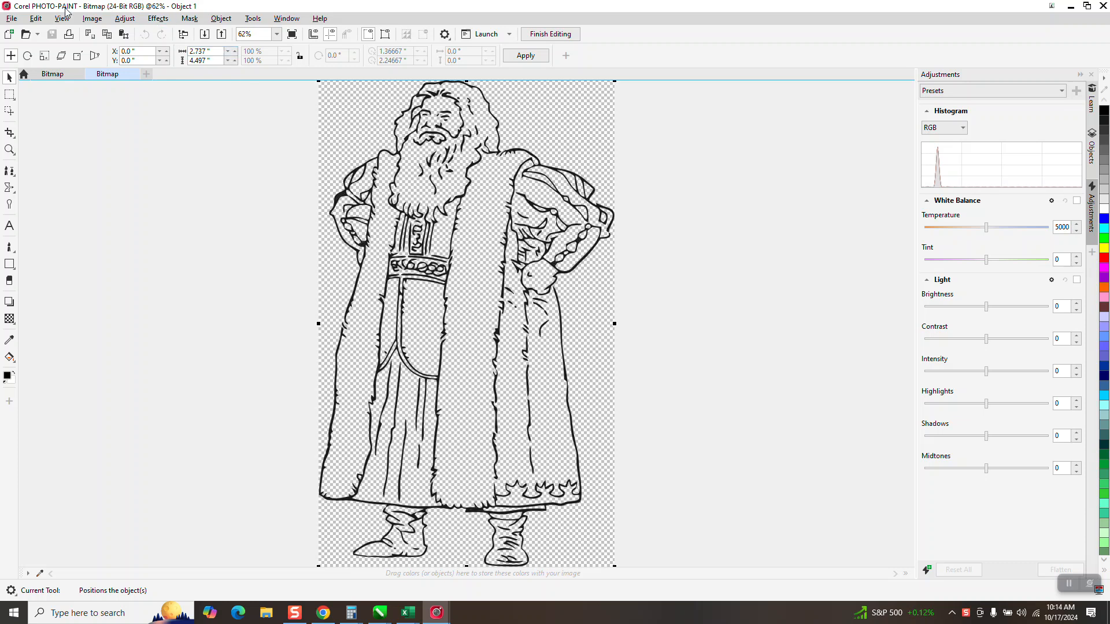
# - Set the paint brush size to 4 and paint a black stroke bridging the gaps in the coat's outer outline below the bent arm
pyautogui.click(9, 150)
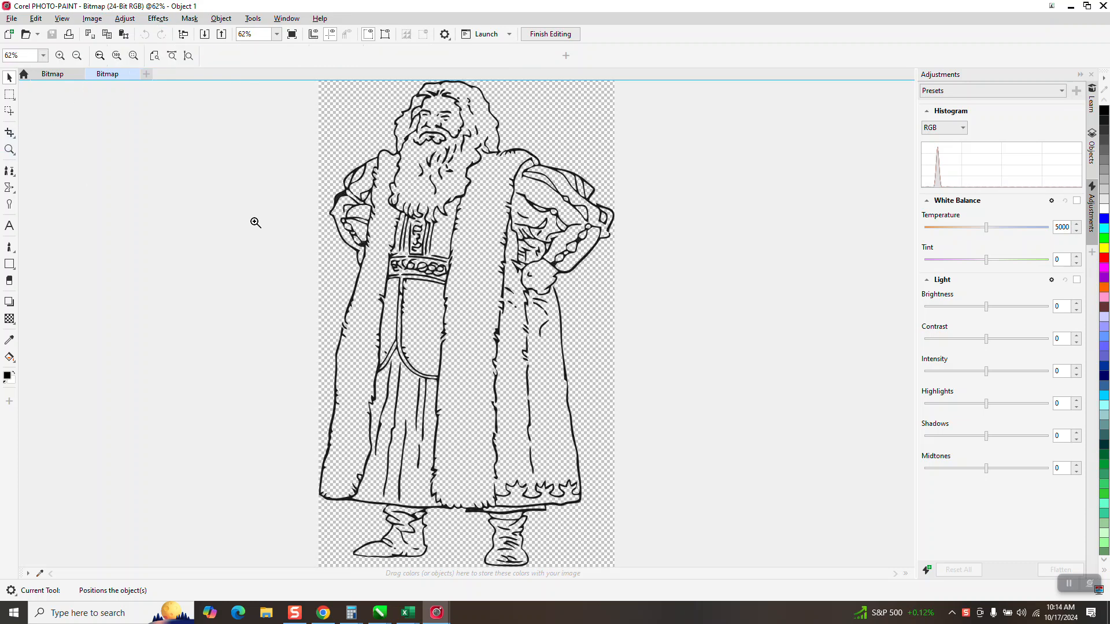
pyautogui.moveTo(332, 308); pyautogui.dragTo(374, 349)
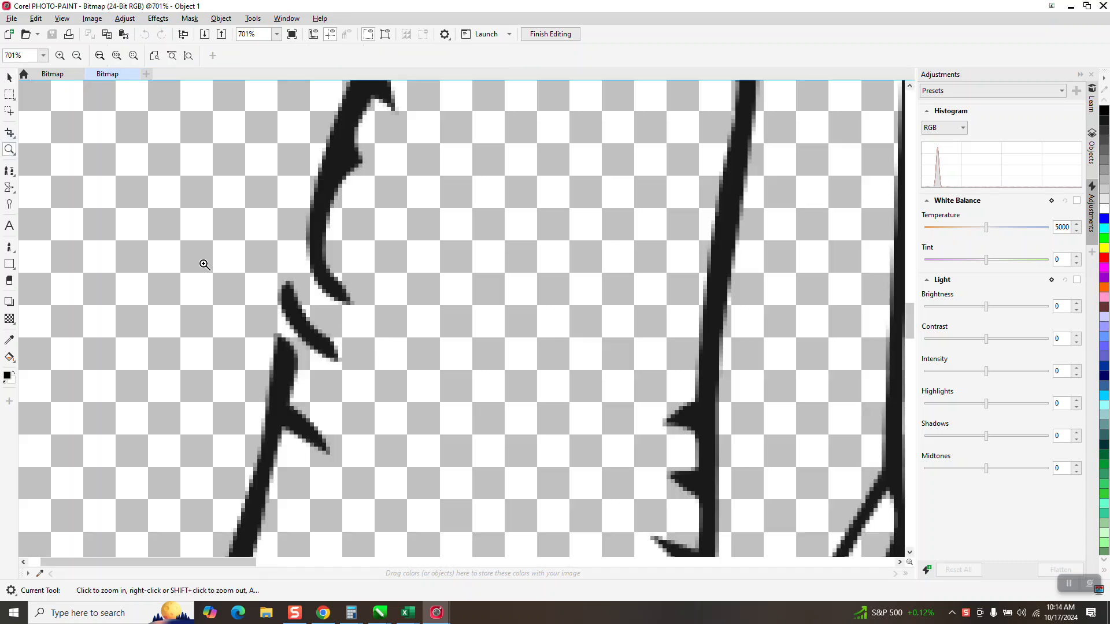
pyautogui.click(10, 247)
pyautogui.click(36, 246)
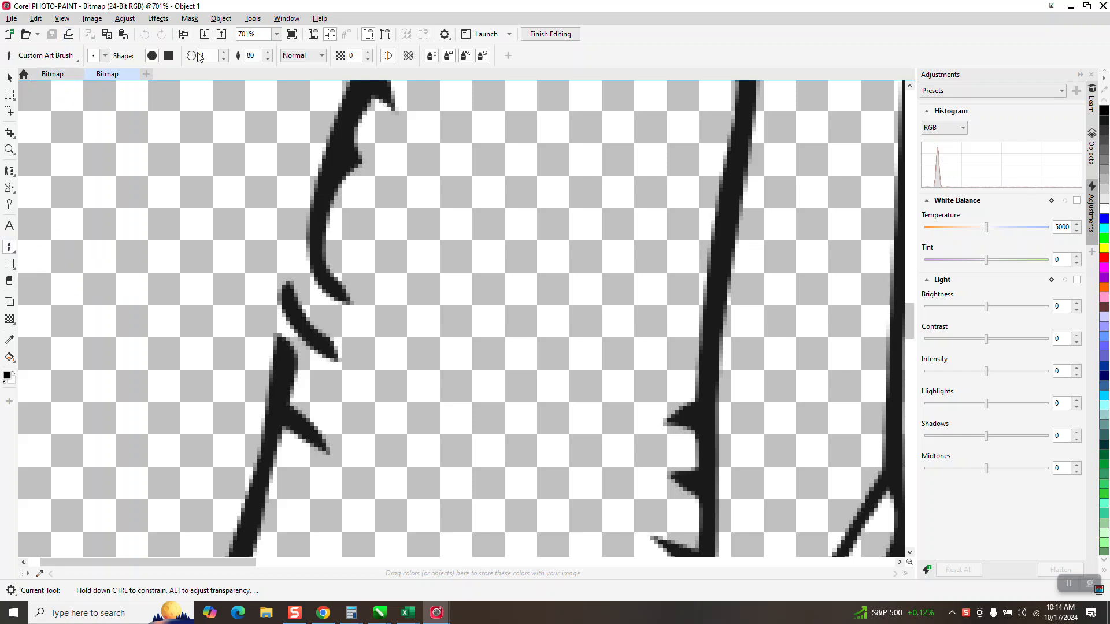
pyautogui.click(225, 52)
pyautogui.moveTo(317, 238); pyautogui.dragTo(283, 369)
pyautogui.scroll(-5, 281, 369)
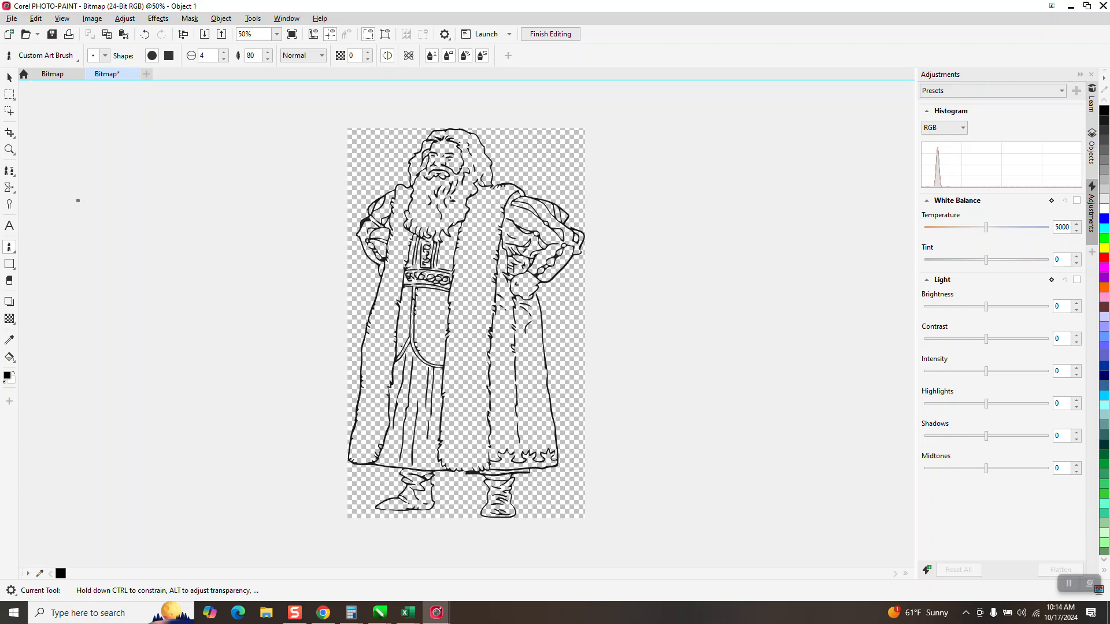
# - Paint a black stroke joining the hair to the fur collar at the shoulder to close the outline gap
pyautogui.click(10, 149)
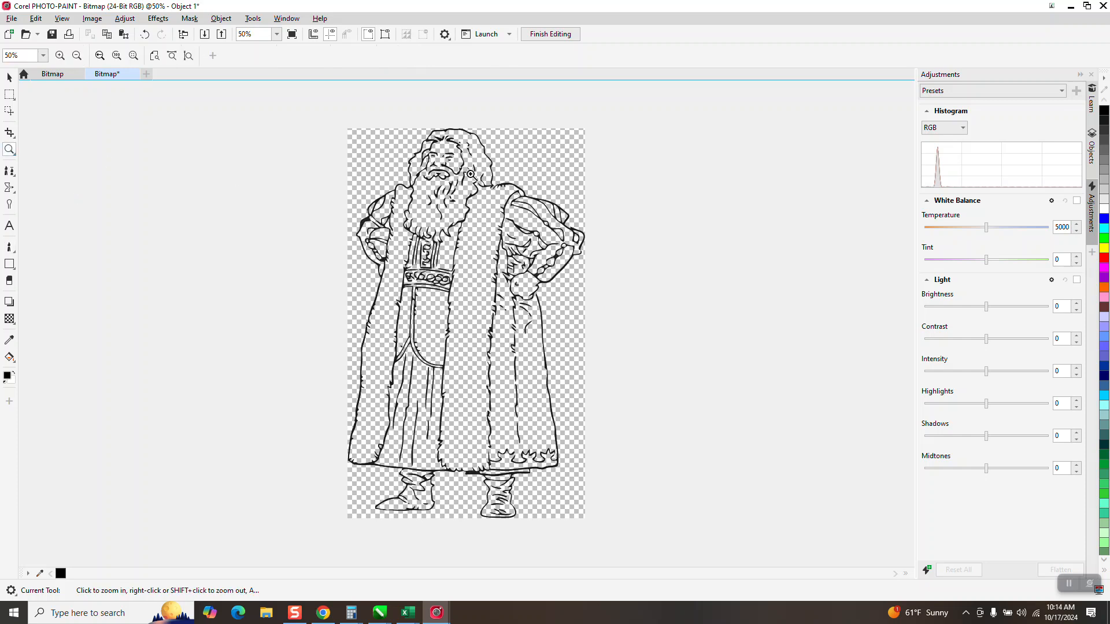
pyautogui.moveTo(470, 174); pyautogui.dragTo(558, 209)
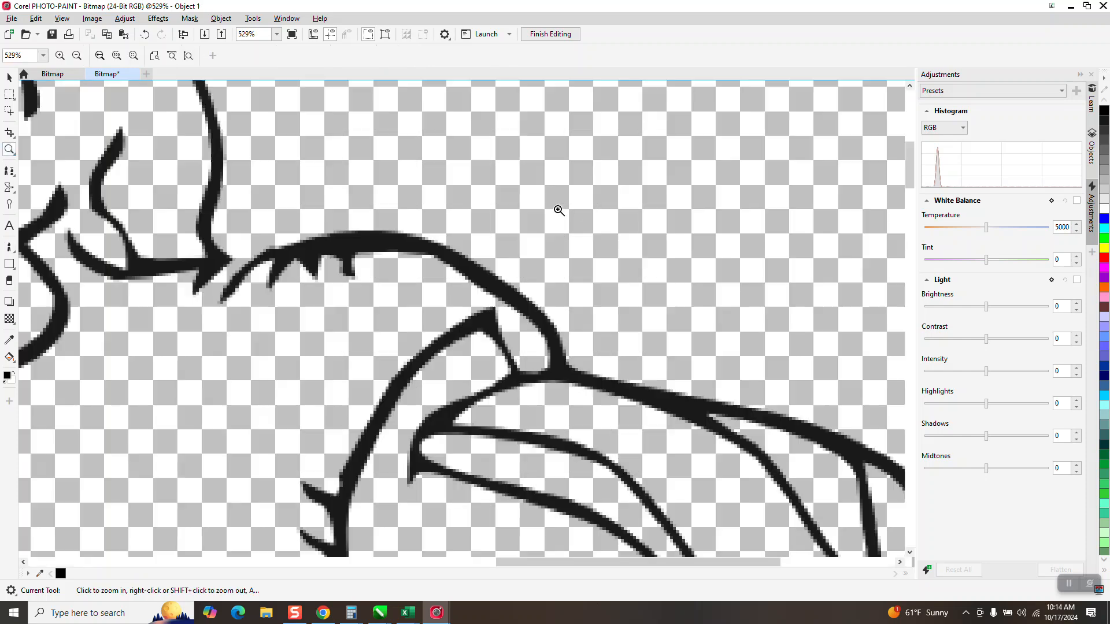
pyautogui.click(10, 246)
pyautogui.moveTo(269, 256); pyautogui.dragTo(211, 262)
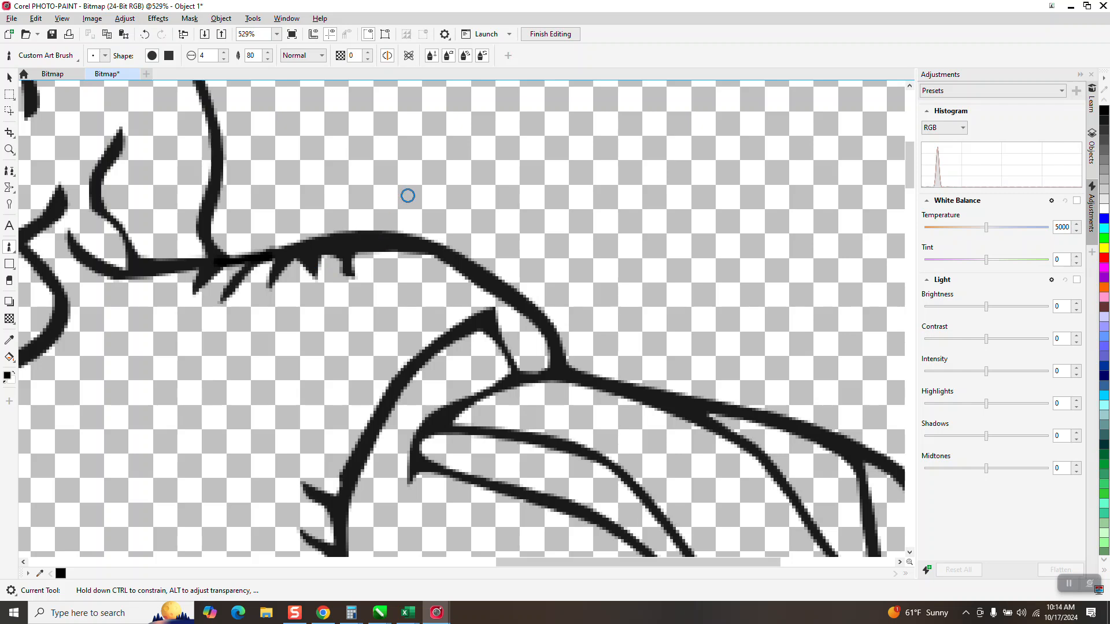
pyautogui.scroll(-4, 314, 193)
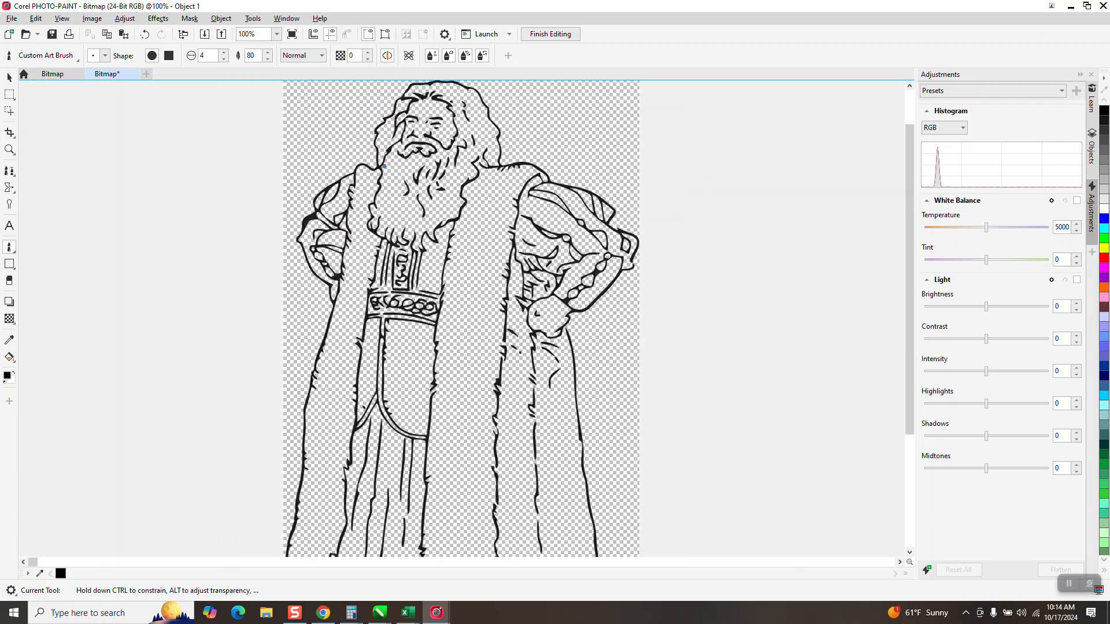
# - Paint a black stroke connecting the top of the coat's outer edge to the hand on the hip
pyautogui.click(9, 150)
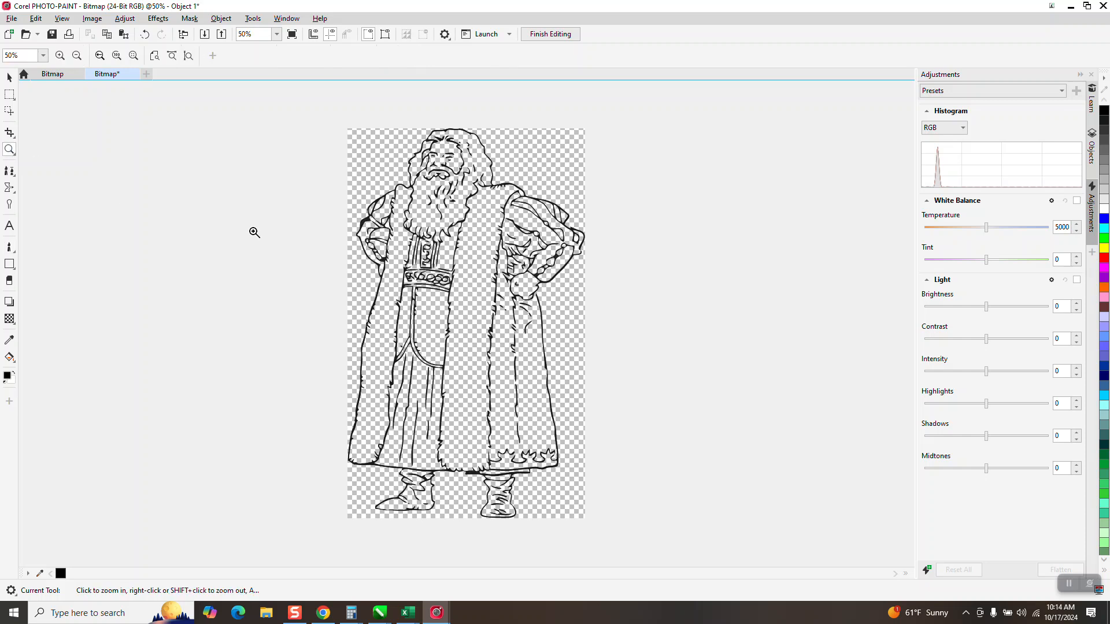
pyautogui.moveTo(524, 280); pyautogui.dragTo(560, 312)
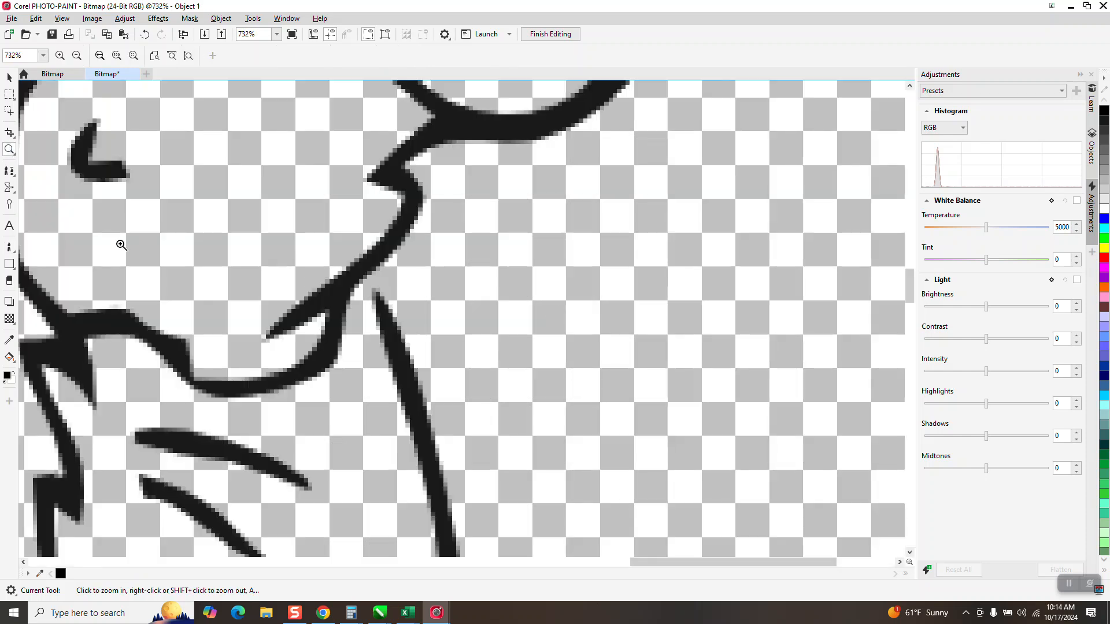
pyautogui.click(9, 247)
pyautogui.moveTo(393, 340)
pyautogui.mouseDown()
pyautogui.moveTo(375, 298)
pyautogui.moveTo(389, 248)
pyautogui.mouseUp()
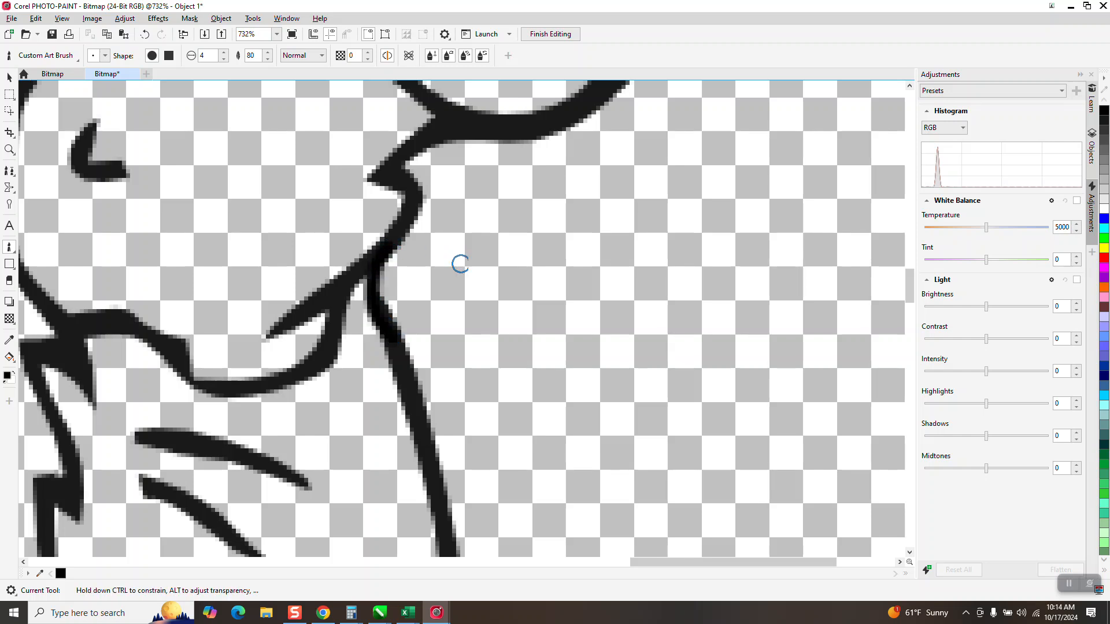
# - Paint a short curved black line inside the hand resting on the hip
pyautogui.scroll(-2, 458, 260)
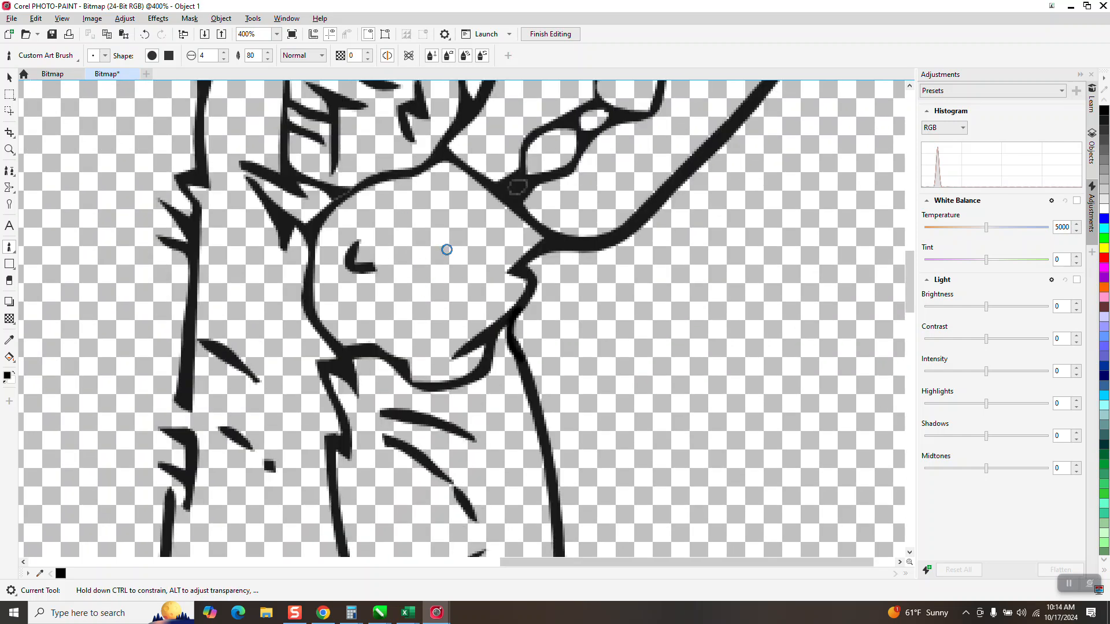
pyautogui.moveTo(429, 230)
pyautogui.mouseDown()
pyautogui.moveTo(429, 257)
pyautogui.moveTo(467, 283)
pyautogui.mouseUp()
pyautogui.scroll(-5, 528, 281)
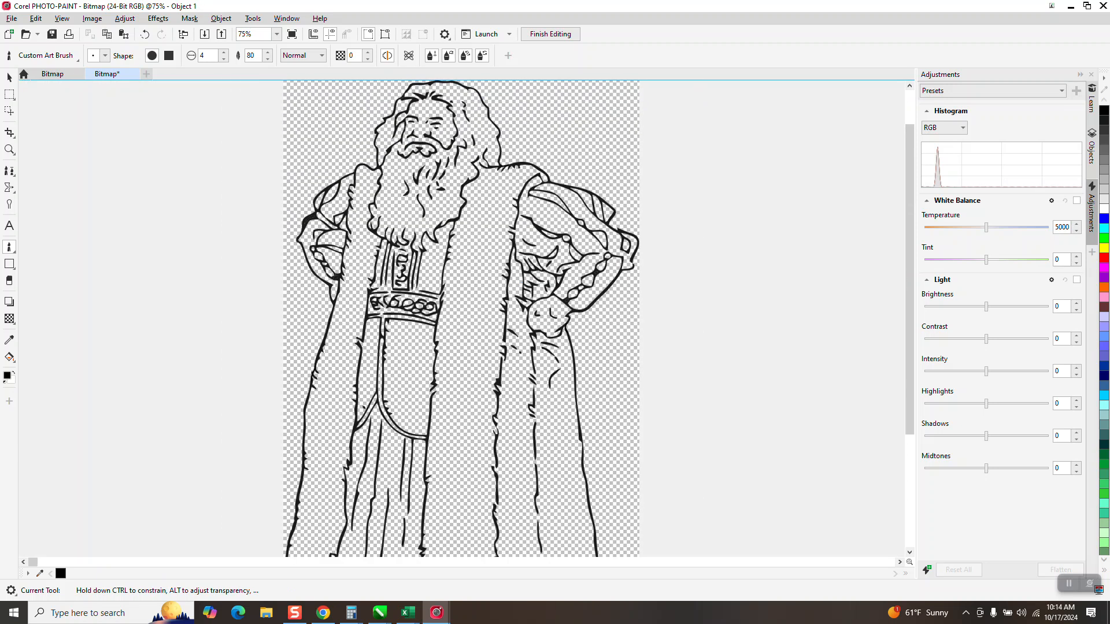
# - Switch to the Pick tool with the whole figure in view and close the Adjustments docker
pyautogui.click(9, 76)
pyautogui.scroll(-2, 412, 274)
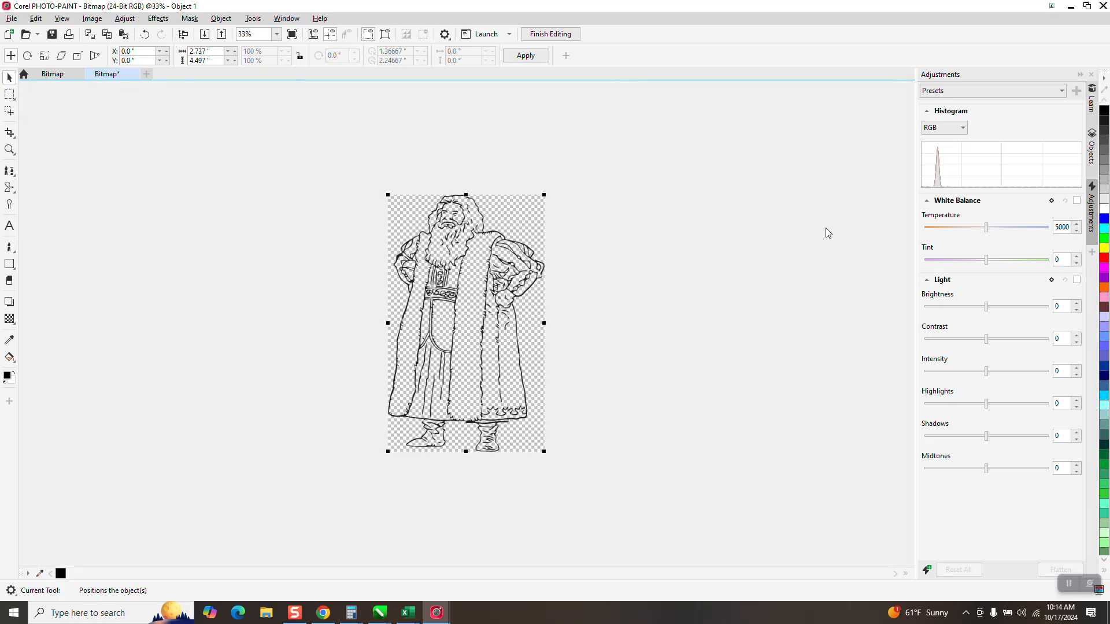
pyautogui.click(1091, 75)
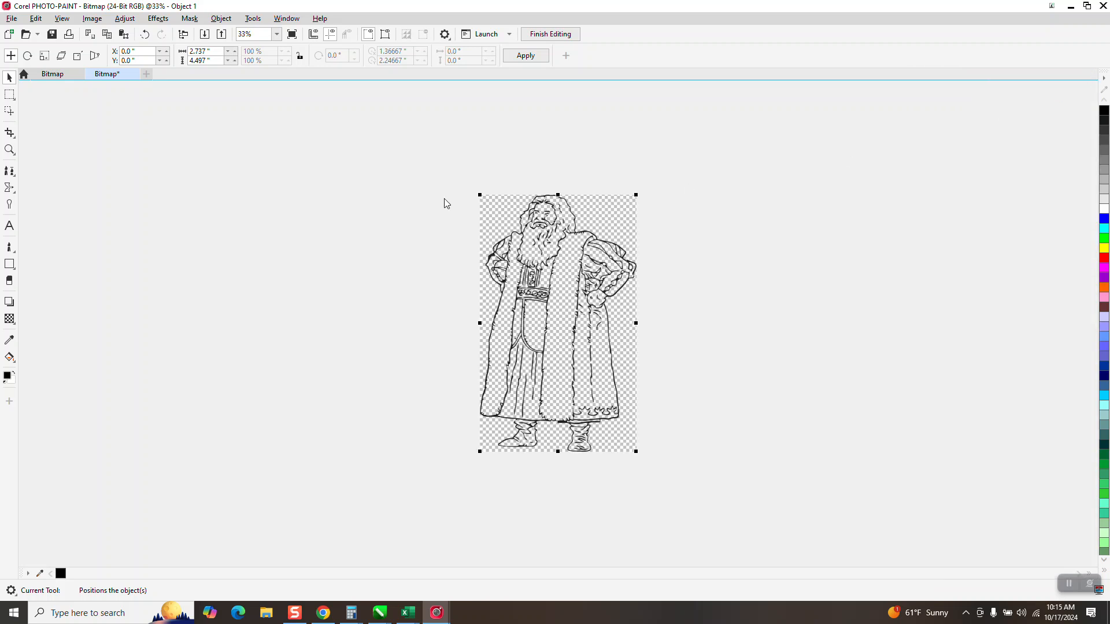
# - Save the edited bitmap in the Pictures folder as SANTA4 in CPT - Corel PHOTO-PAINT Image format
pyautogui.click(11, 18)
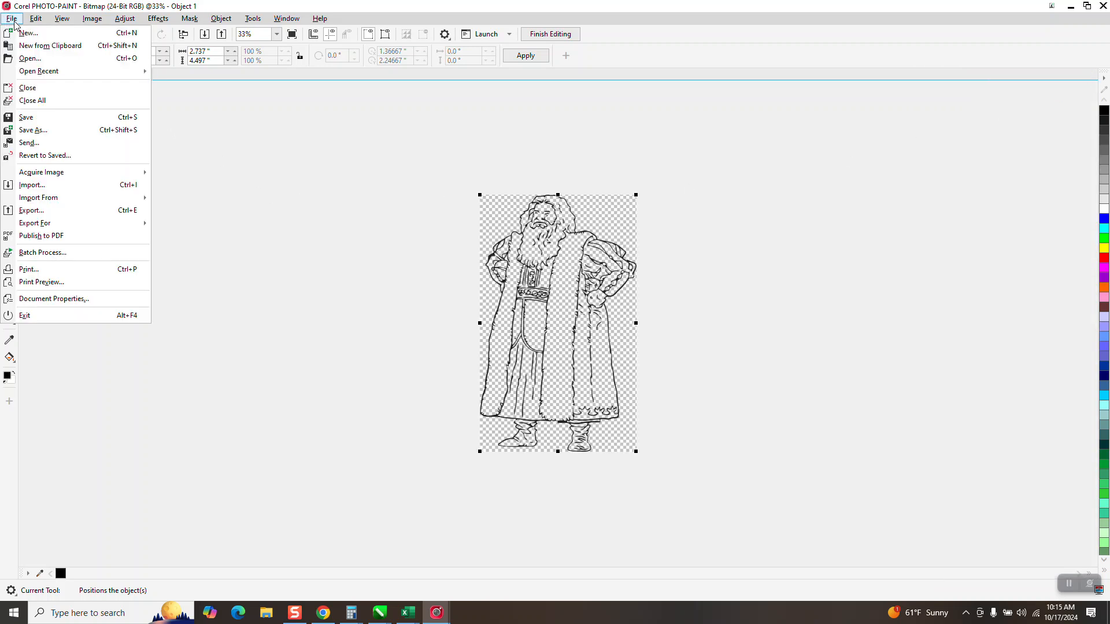
pyautogui.click(34, 130)
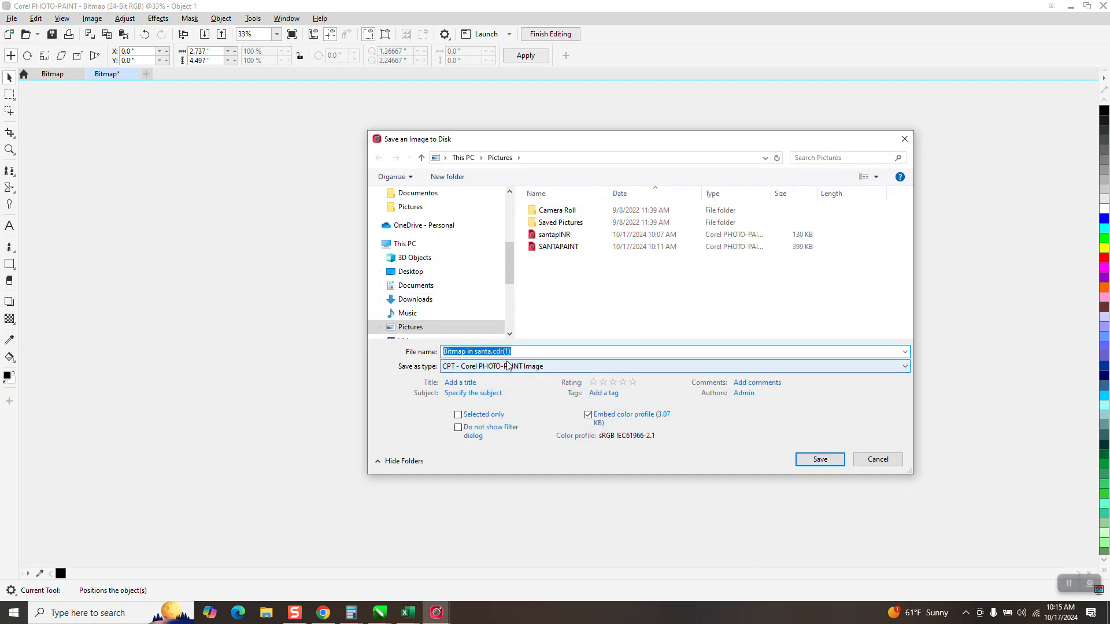
pyautogui.write('S')
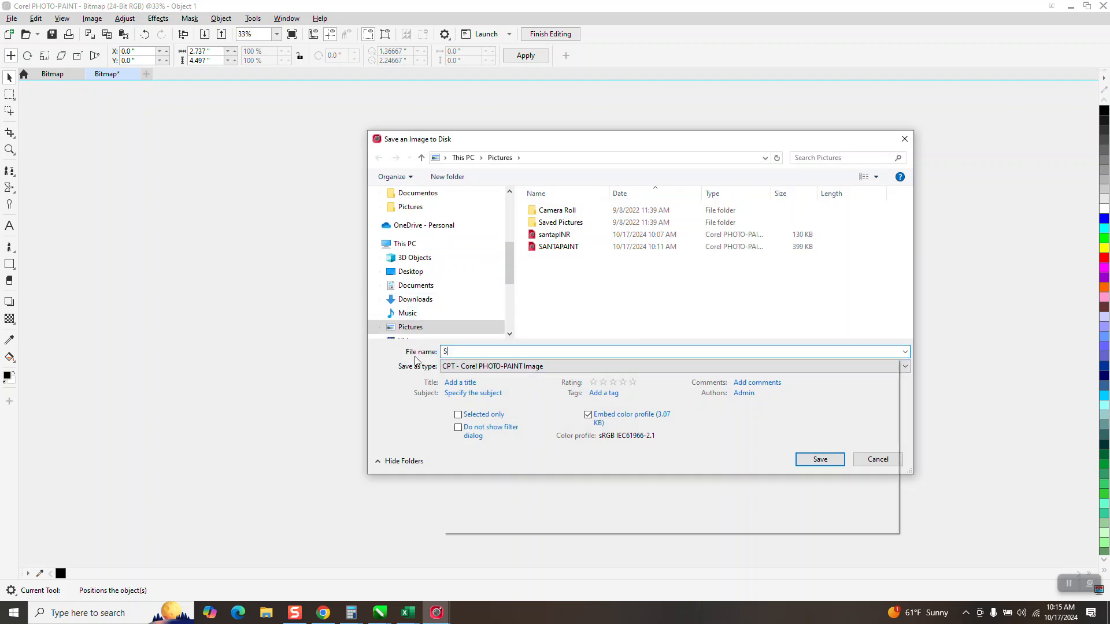
pyautogui.write('ANTAT')
pyautogui.press('BackSpace')
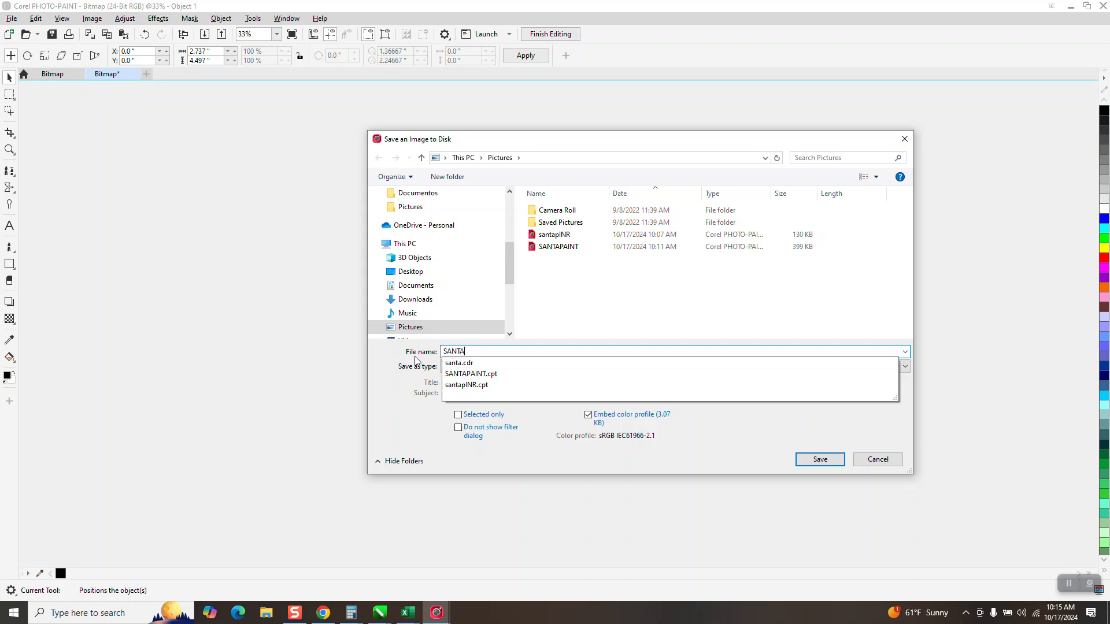
pyautogui.write('4')
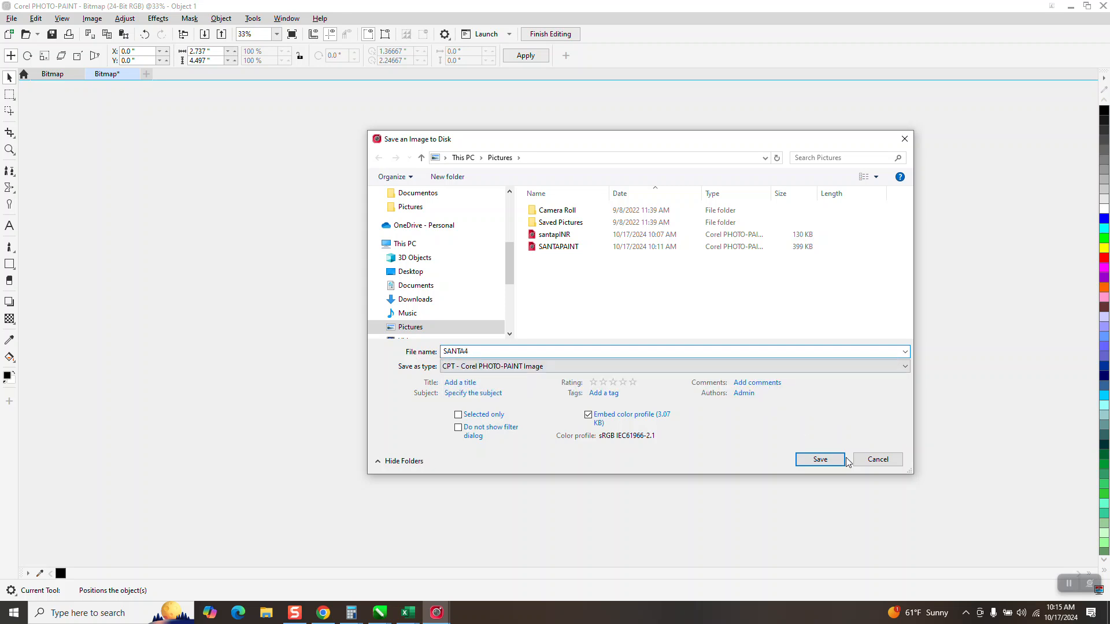
pyautogui.click(824, 459)
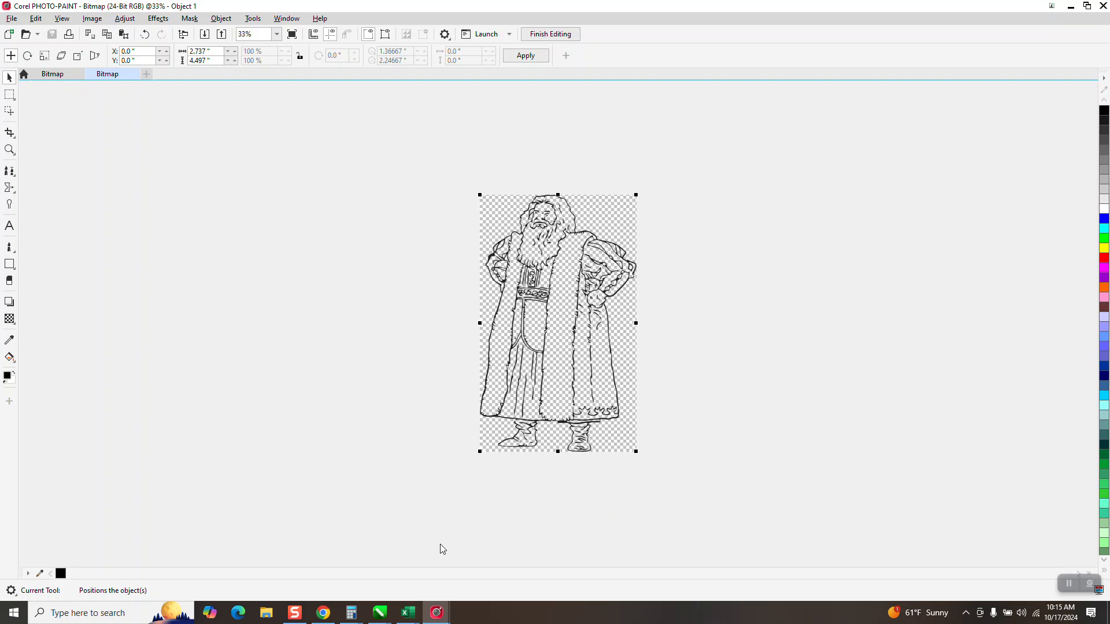
# - Switch to CorelDRAW and import SANTA4.cpt from Pictures, placing it beside the original Santa at its native size
pyautogui.moveTo(379, 611)
pyautogui.click(994, 577)
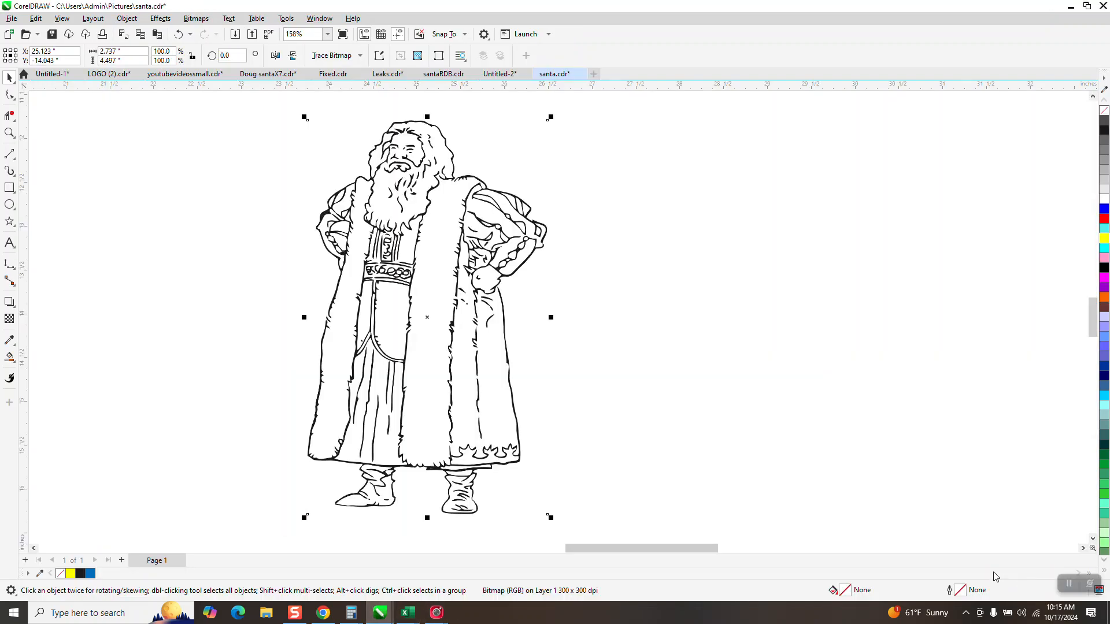
pyautogui.rightClick(681, 187)
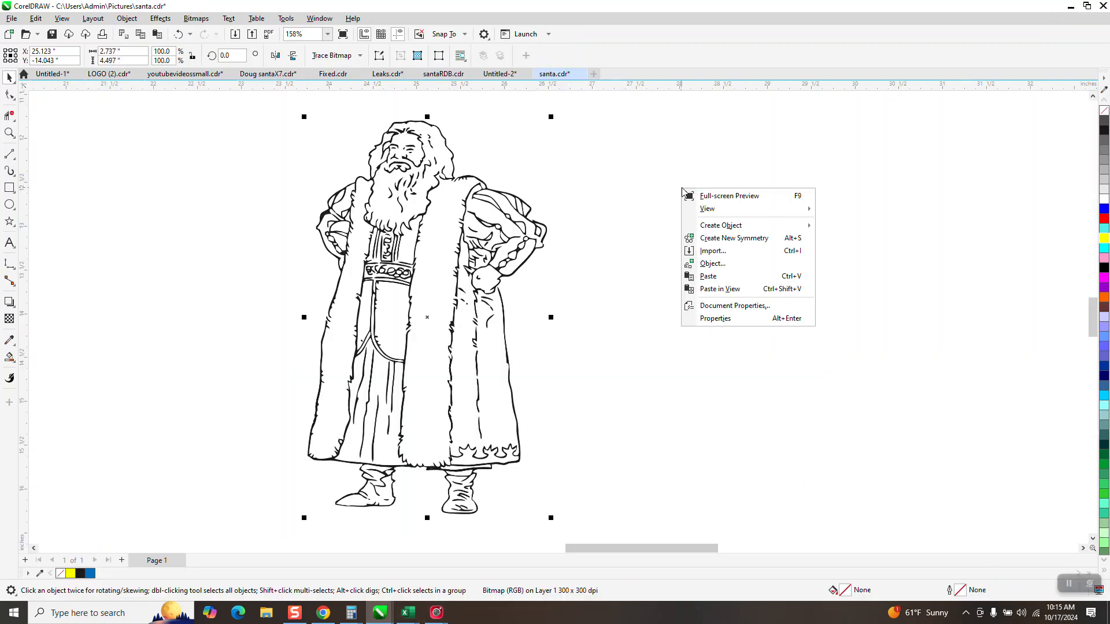
pyautogui.click(721, 255)
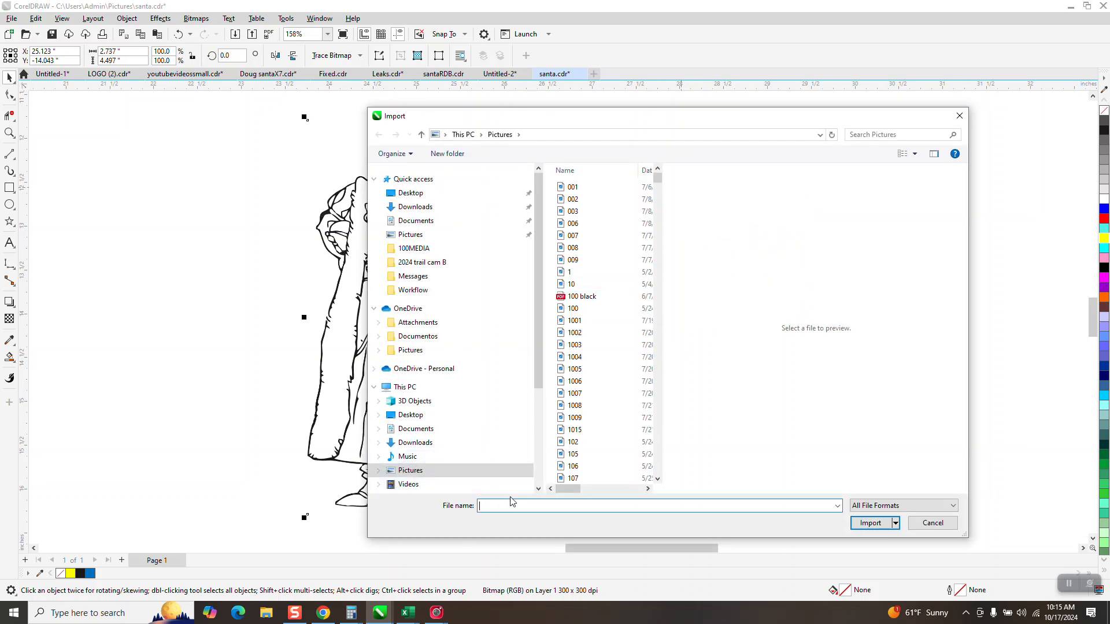
pyautogui.write('SAN')
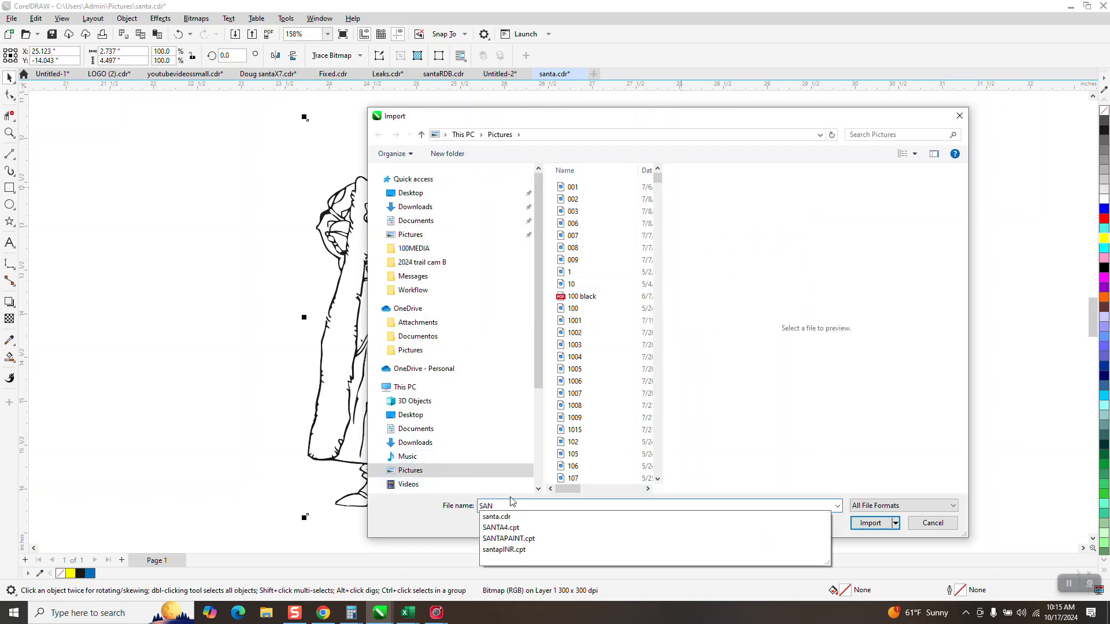
pyautogui.click(514, 528)
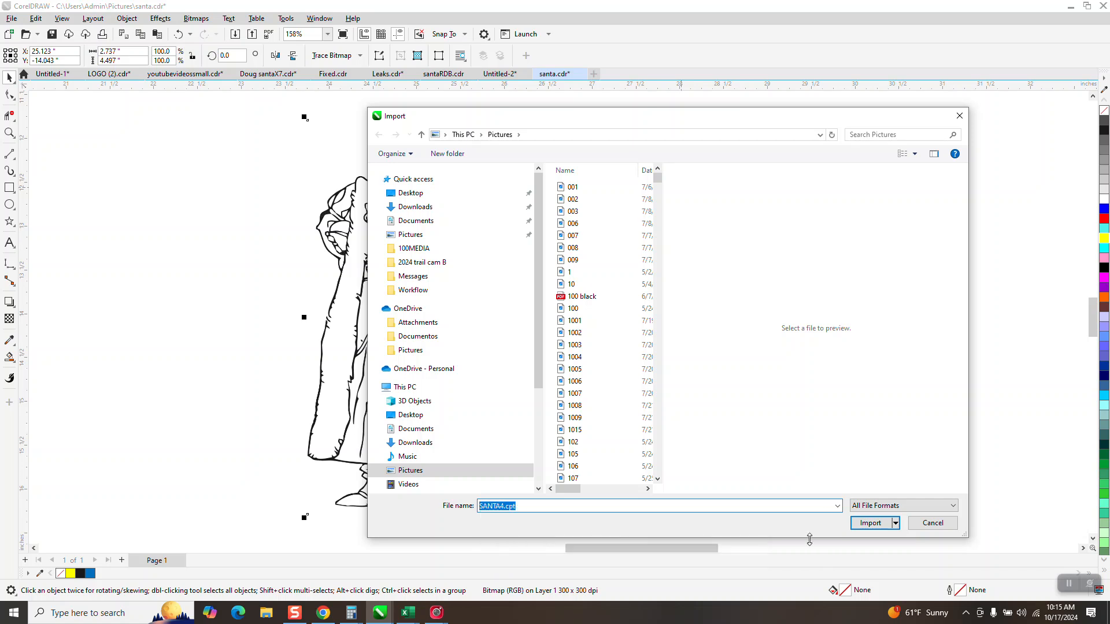
pyautogui.click(871, 522)
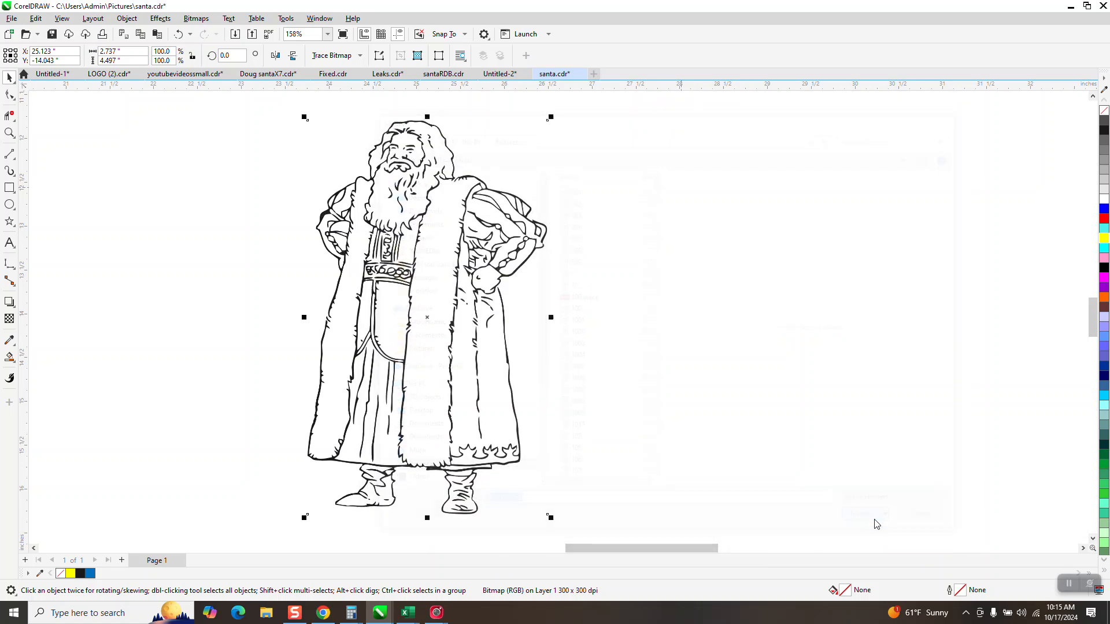
pyautogui.click(578, 124)
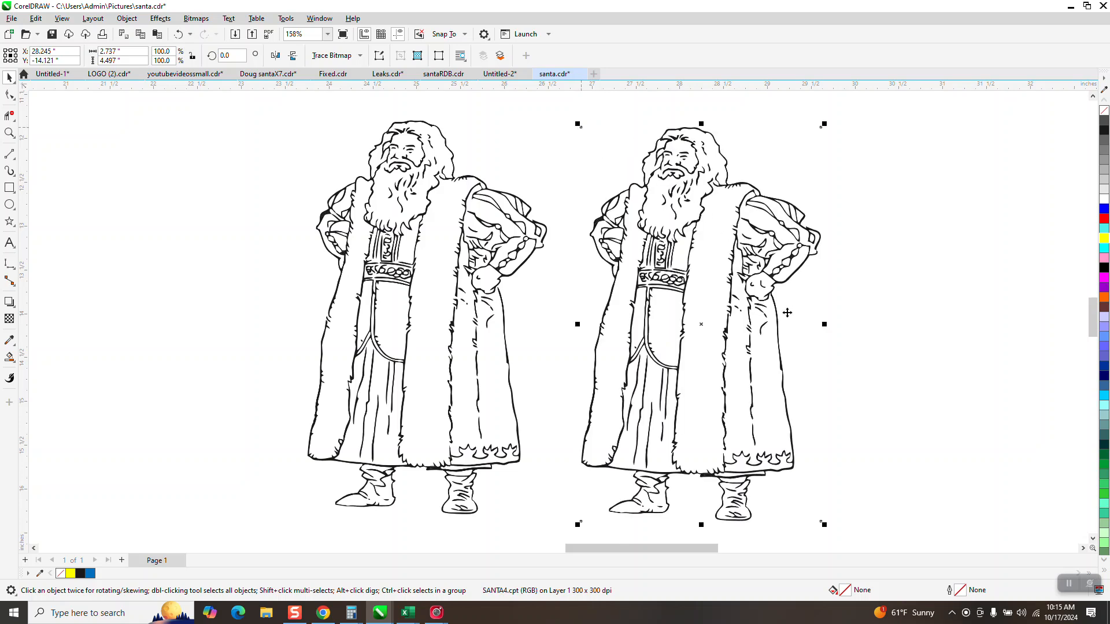
# - Examine the painted strokes around the hand on the imported Santa bitmap
pyautogui.click(9, 133)
pyautogui.moveTo(744, 268); pyautogui.dragTo(805, 332)
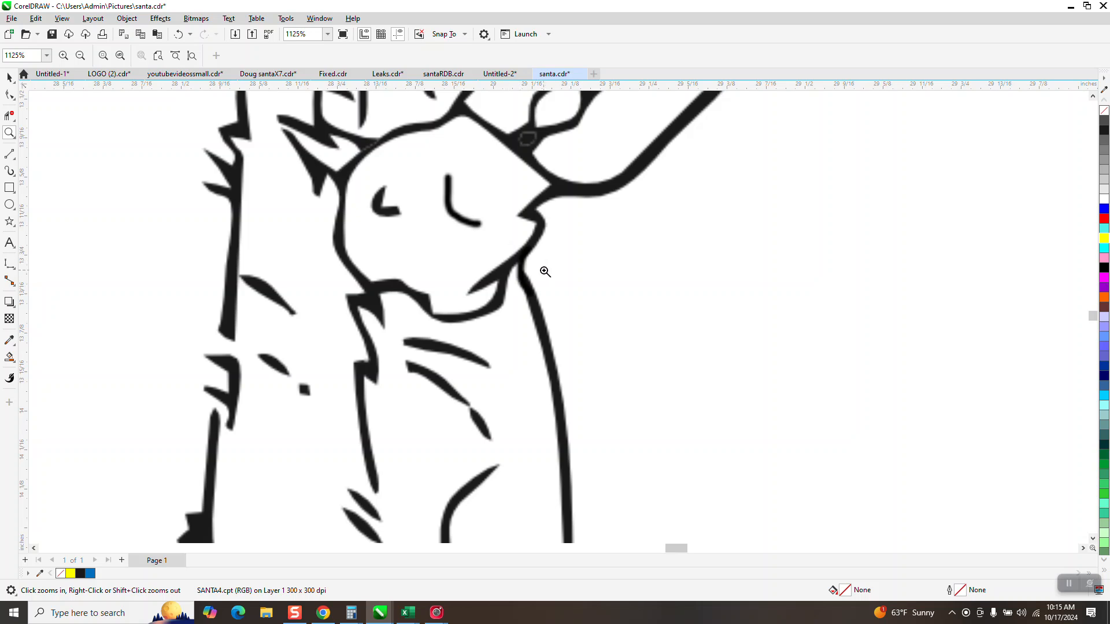
pyautogui.scroll(-4, 546, 273)
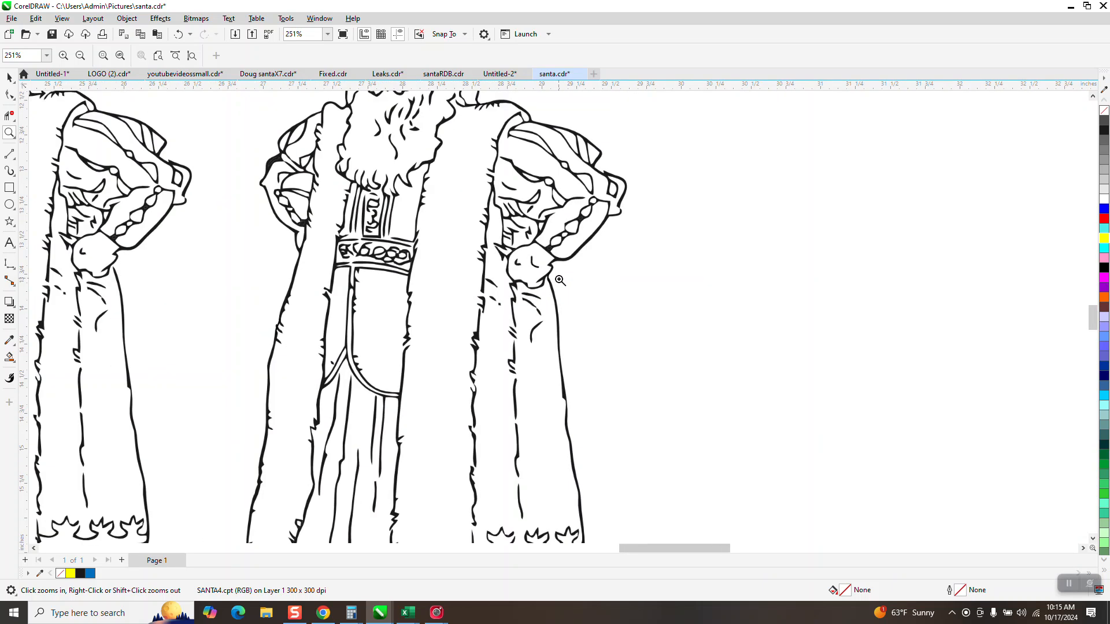
# - Vectorize the imported SANTA4 bitmap with PowerTRACE, using an Outline trace with the Clipart image type
pyautogui.scroll(-1, 559, 279)
pyautogui.click(9, 77)
pyautogui.scroll(-1, 613, 291)
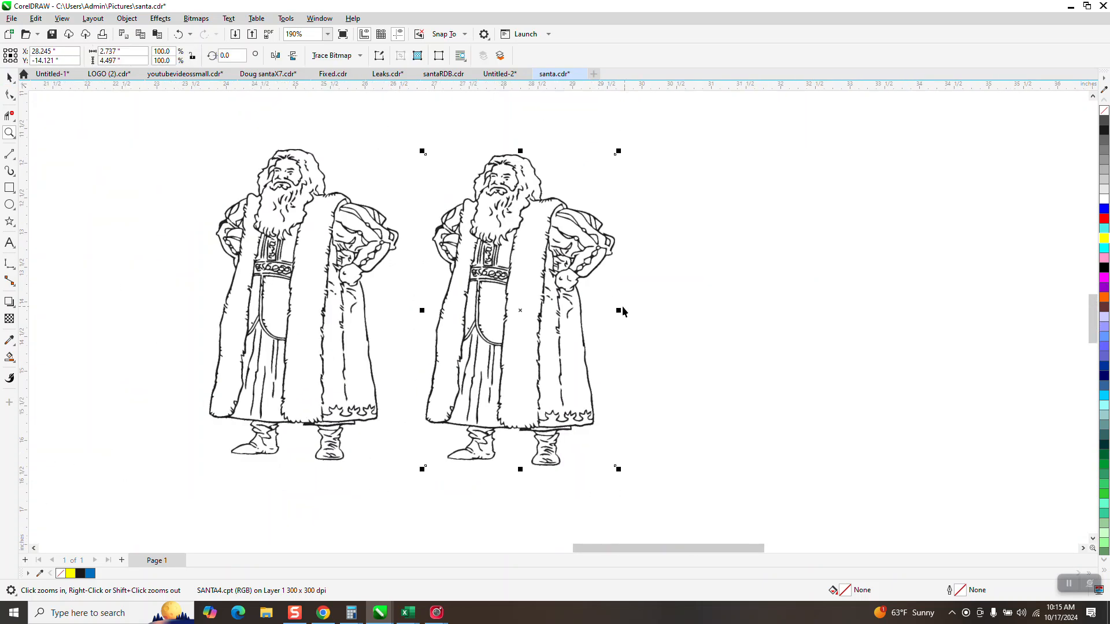
pyautogui.moveTo(540, 259)
pyautogui.mouseDown()
pyautogui.moveTo(650, 266)
pyautogui.moveTo(533, 252)
pyautogui.mouseUp()
pyautogui.click(360, 57)
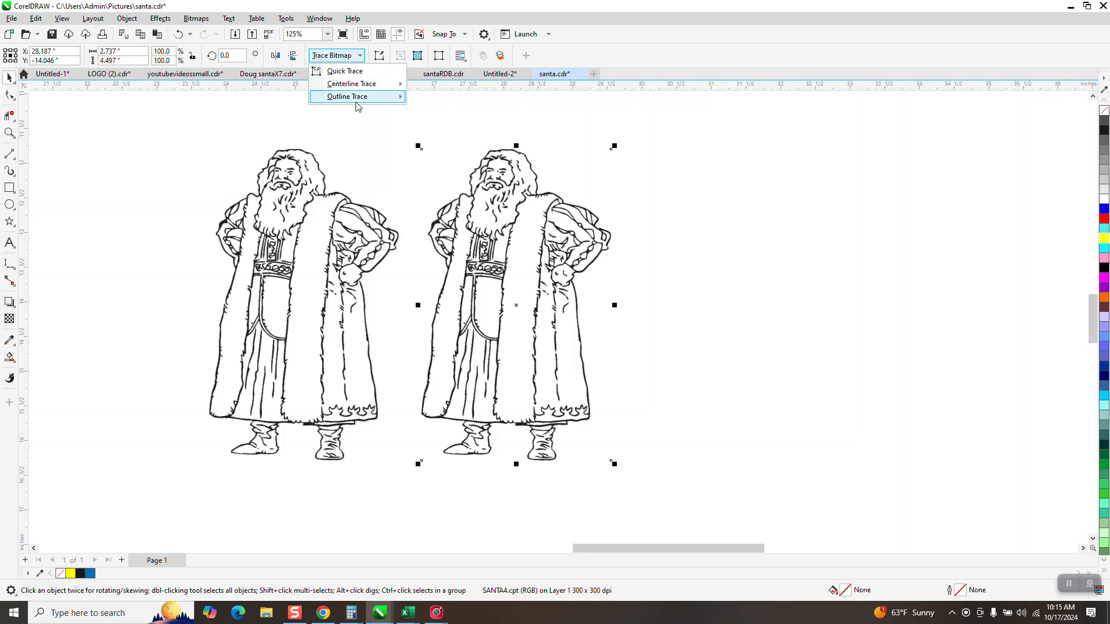
pyautogui.moveTo(357, 97)
pyautogui.click(452, 138)
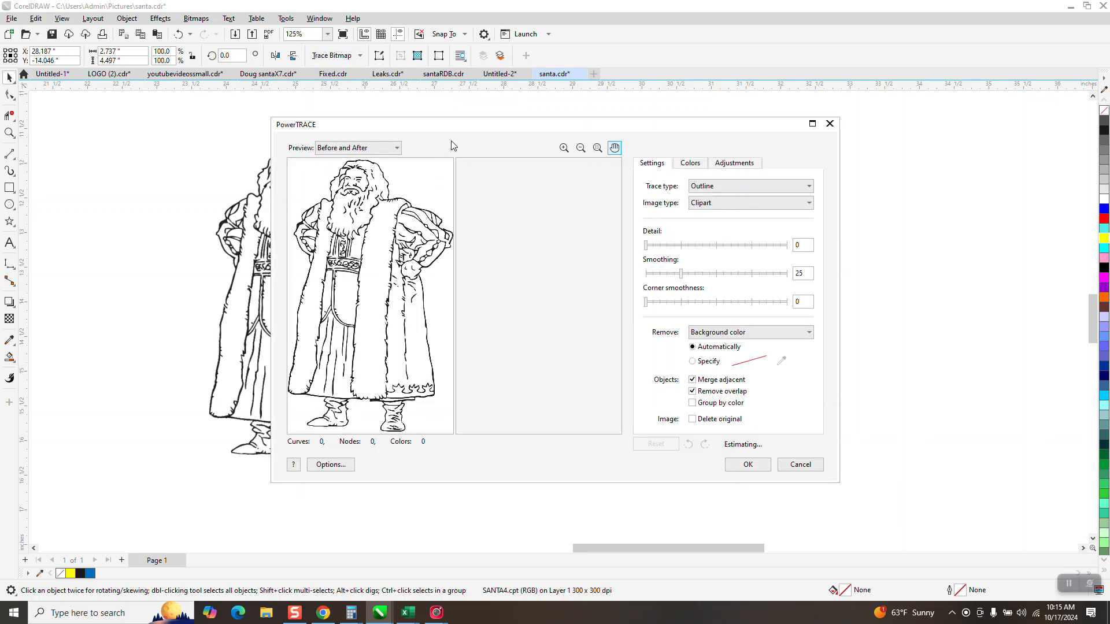
pyautogui.click(747, 464)
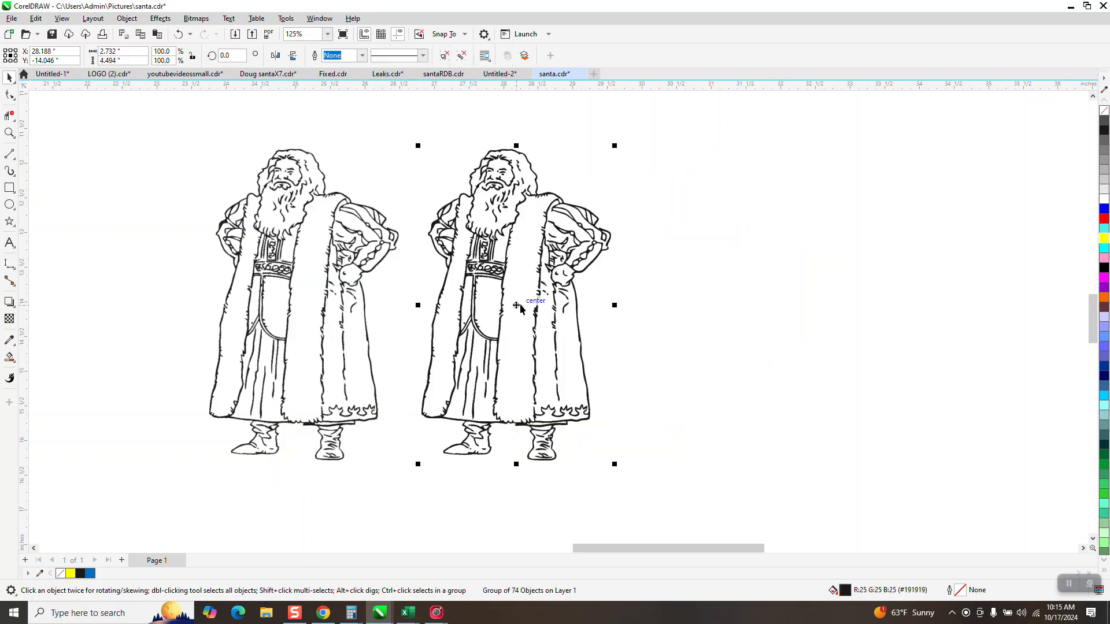
# - Move the traced Santa group clear of the bitmap and check the traced lines around the hand
pyautogui.moveTo(517, 303)
pyautogui.mouseDown()
pyautogui.moveTo(701, 310)
pyautogui.moveTo(726, 284)
pyautogui.mouseUp()
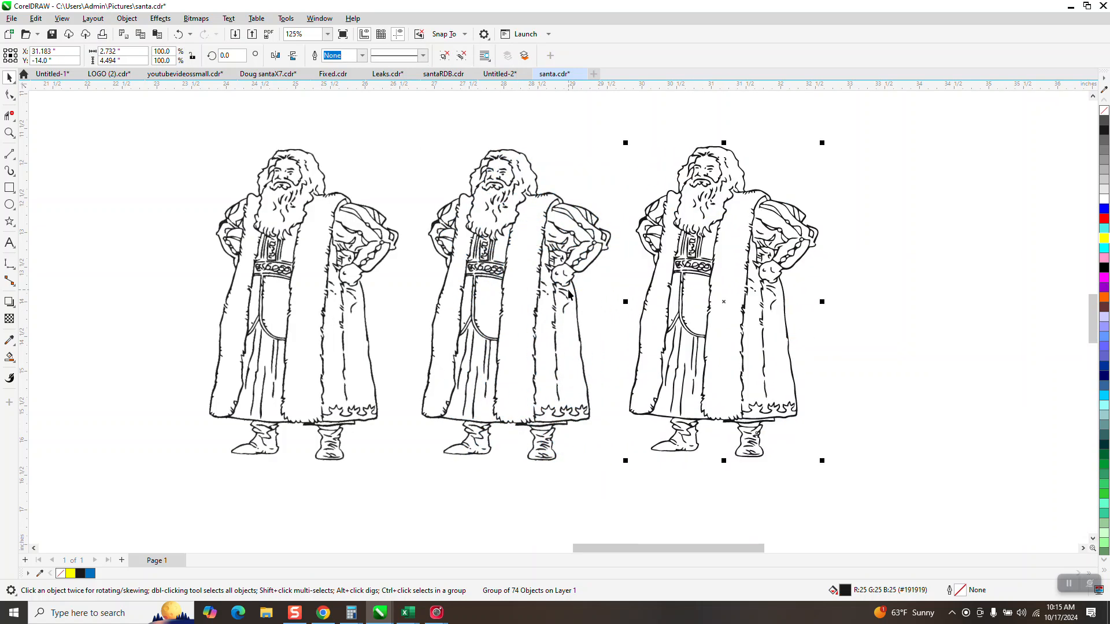
pyautogui.click(529, 281)
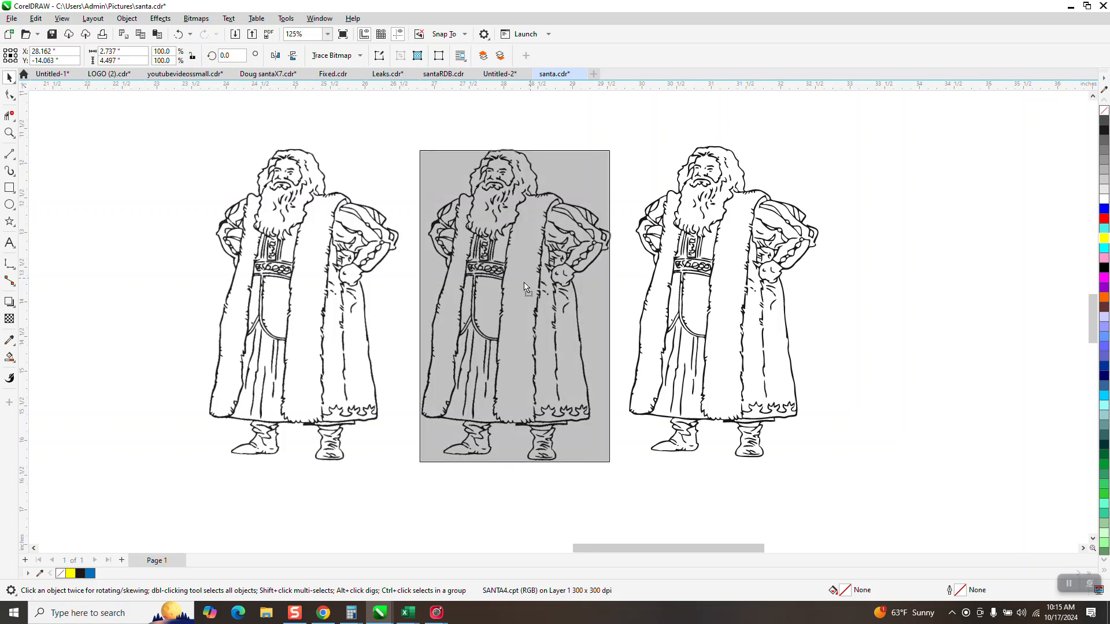
pyautogui.moveTo(737, 281)
pyautogui.mouseDown()
pyautogui.moveTo(802, 284)
pyautogui.moveTo(746, 286)
pyautogui.mouseUp()
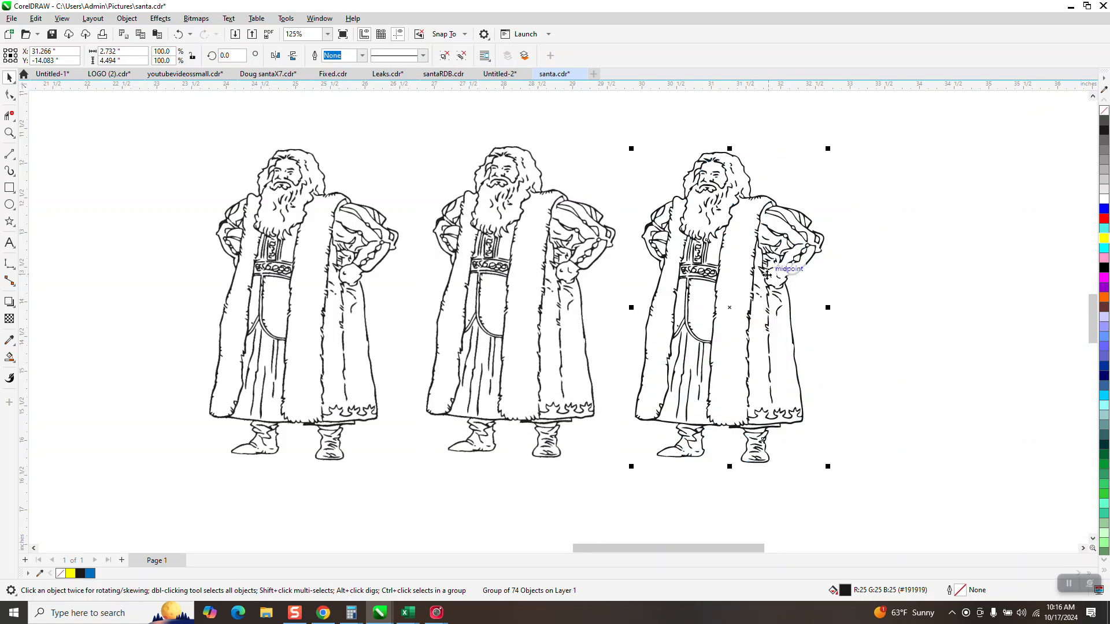
pyautogui.click(749, 288)
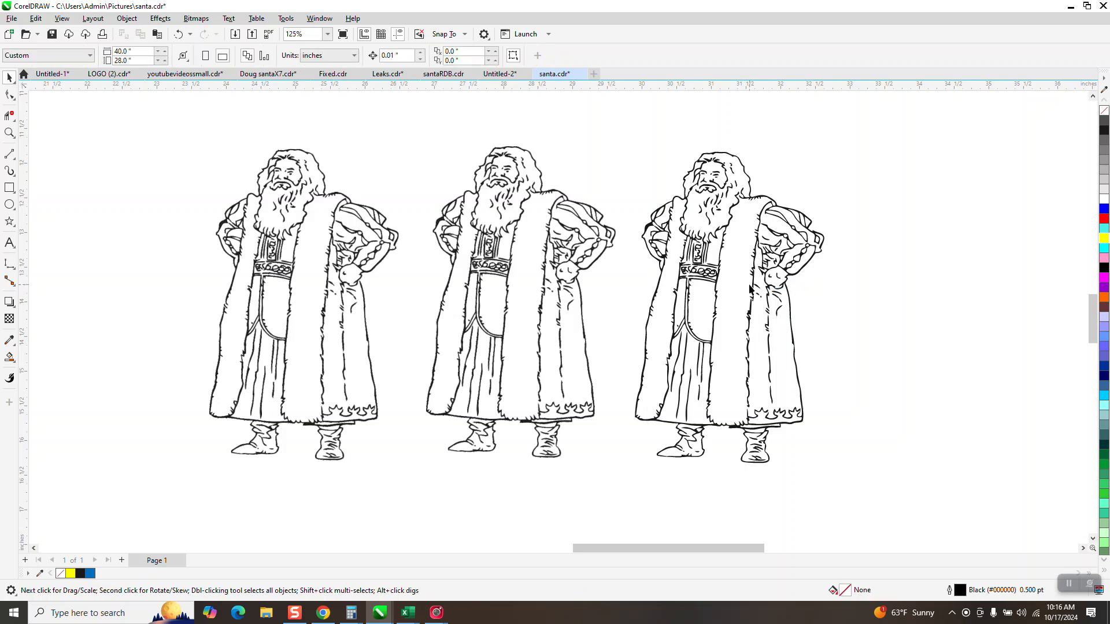
pyautogui.moveTo(752, 286); pyautogui.dragTo(796, 289)
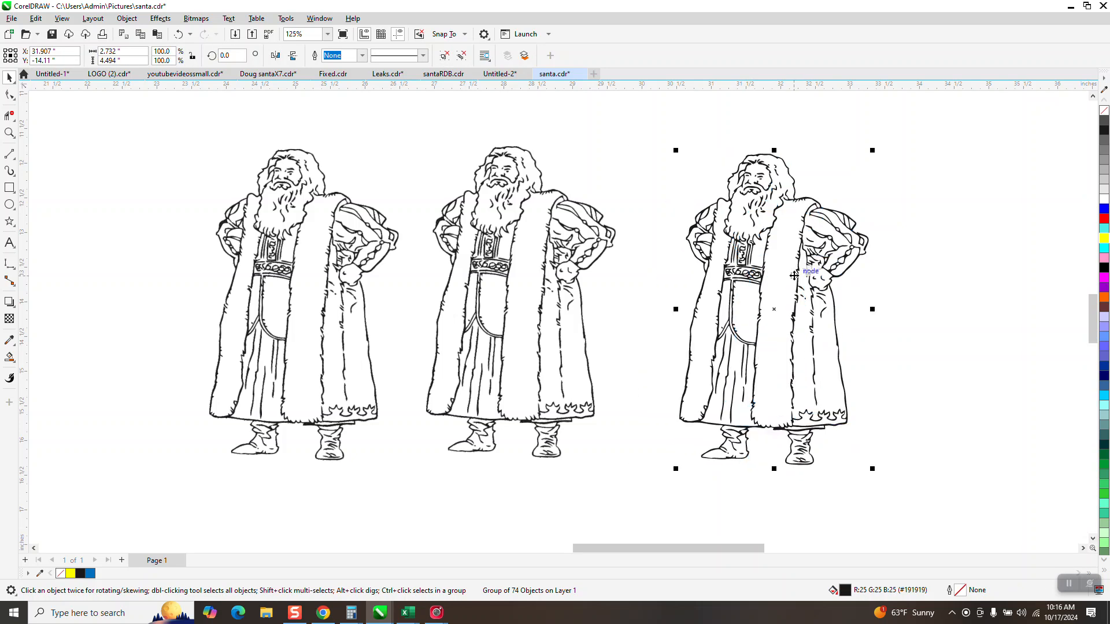
pyautogui.click(9, 133)
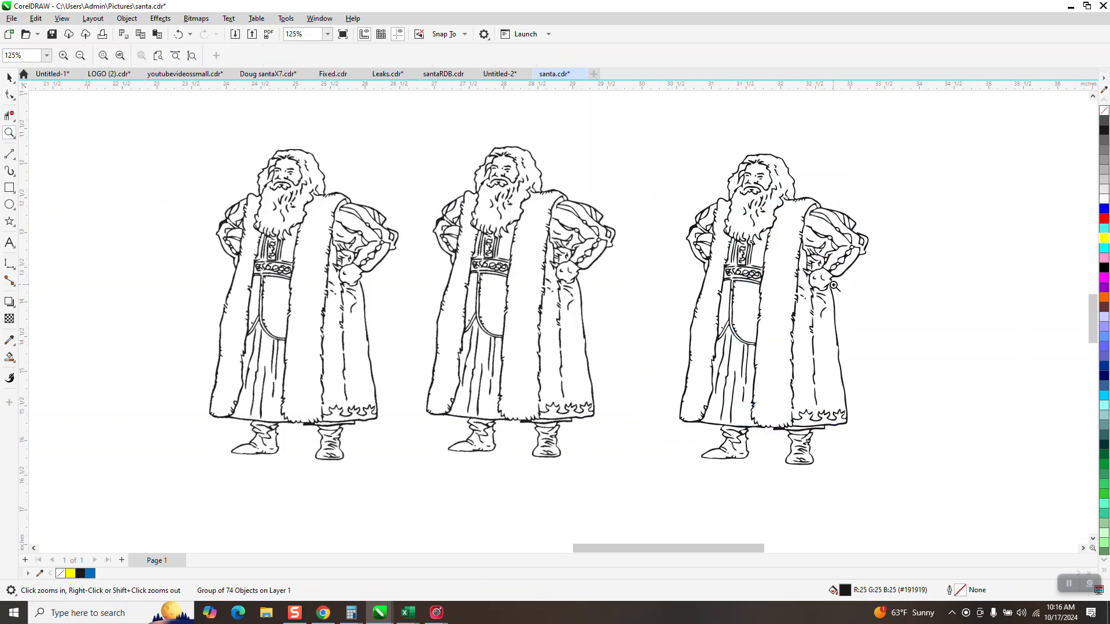
pyautogui.moveTo(827, 273); pyautogui.dragTo(854, 304)
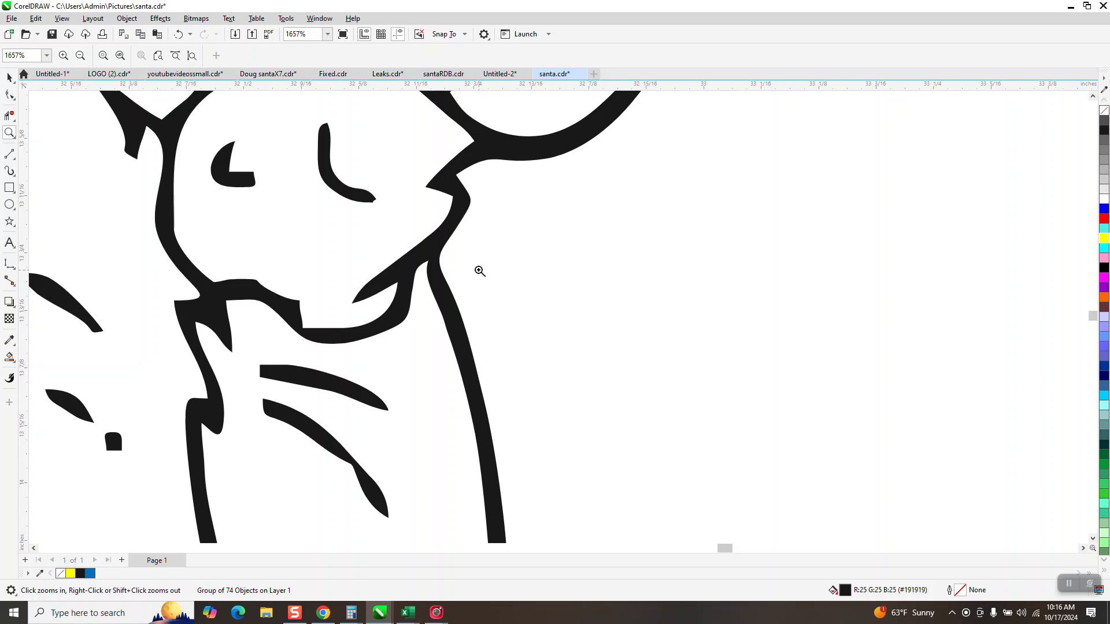
pyautogui.scroll(-4, 480, 271)
pyautogui.scroll(-5, 630, 327)
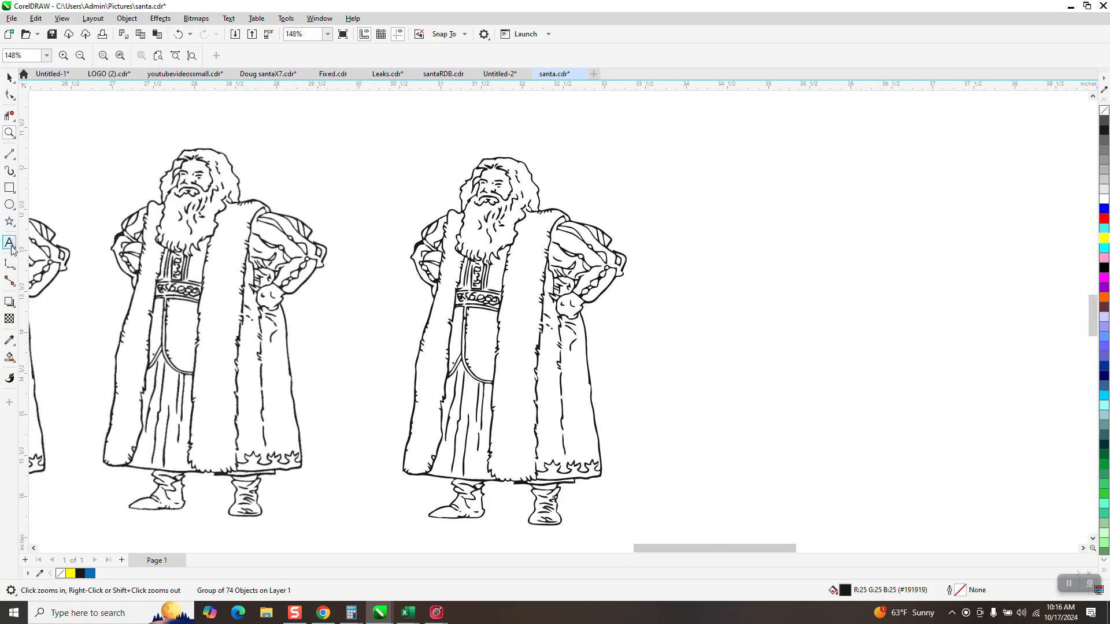
# - Set the nudge distance to 3 inches and draw a rectangle about 3.85 by 5 inches around the traced Santa
pyautogui.press('space')
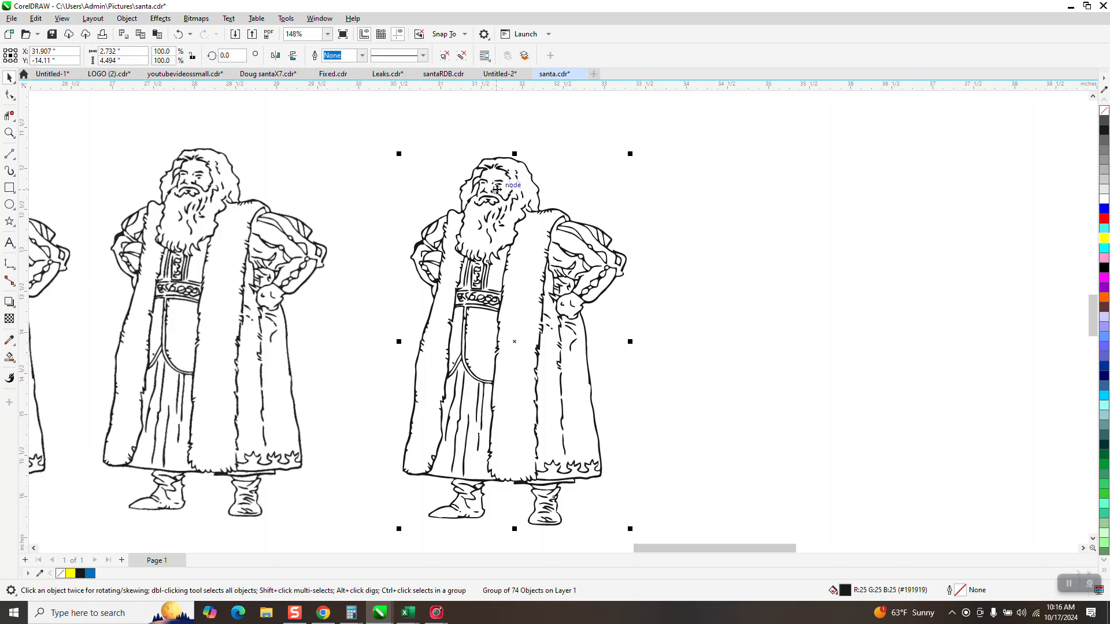
pyautogui.click(205, 109)
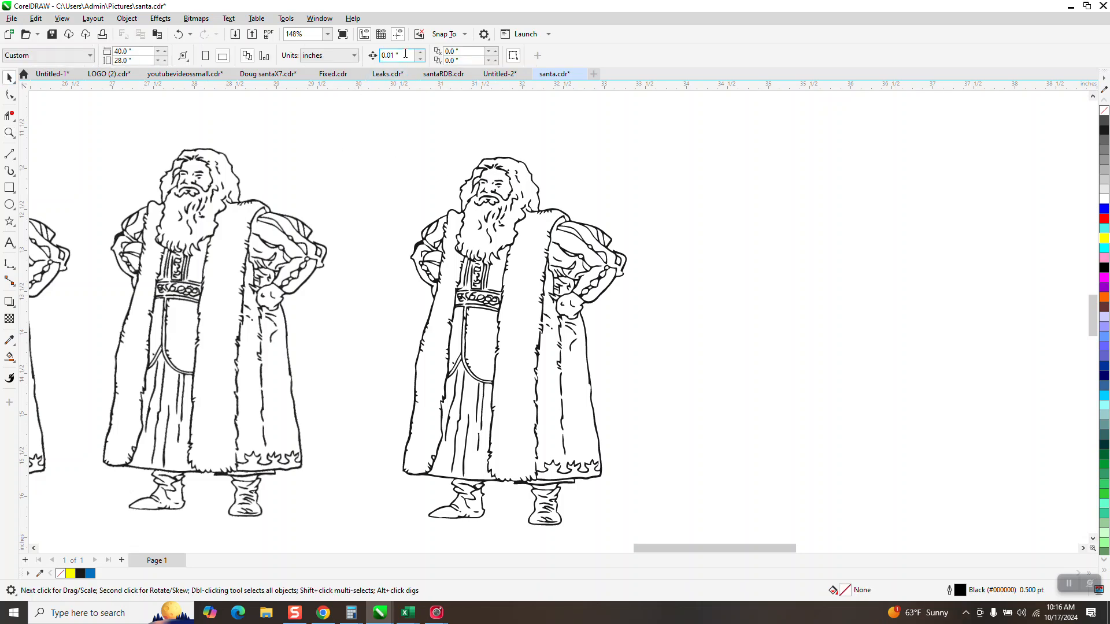
pyautogui.write('3')
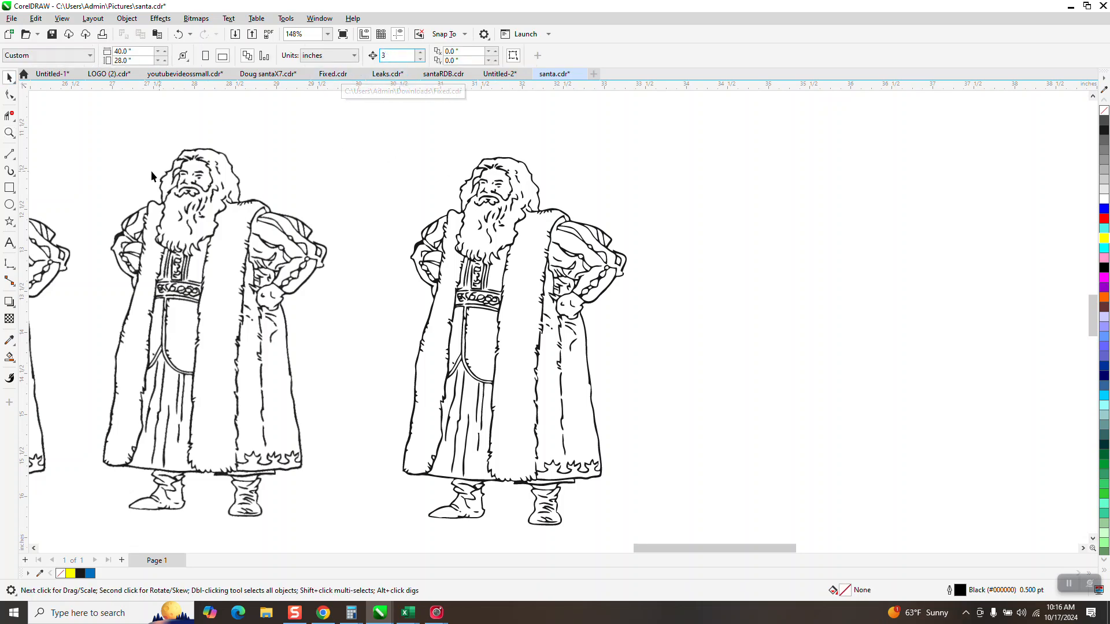
pyautogui.click(14, 189)
pyautogui.moveTo(336, 136)
pyautogui.mouseDown()
pyautogui.moveTo(590, 539)
pyautogui.moveTo(653, 528)
pyautogui.mouseUp()
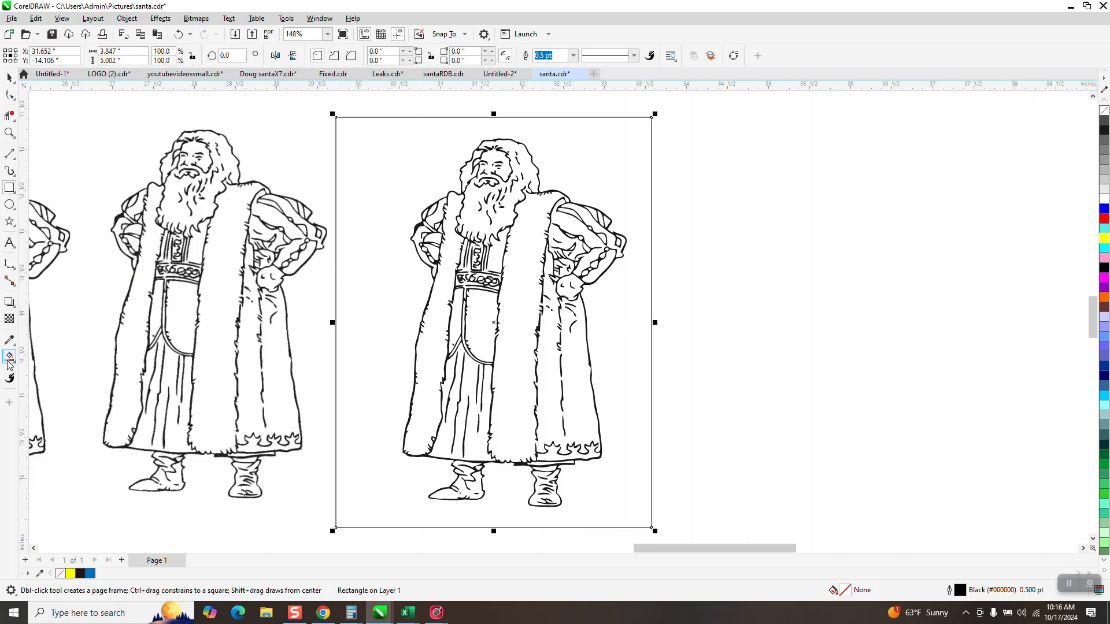
# - Create blue Smart Fill shapes of the rectangle's background and Santa's silhouette, nudging the background 6 inches right and the silhouette 3 inches left
pyautogui.click(388, 190)
pyautogui.press('Right')
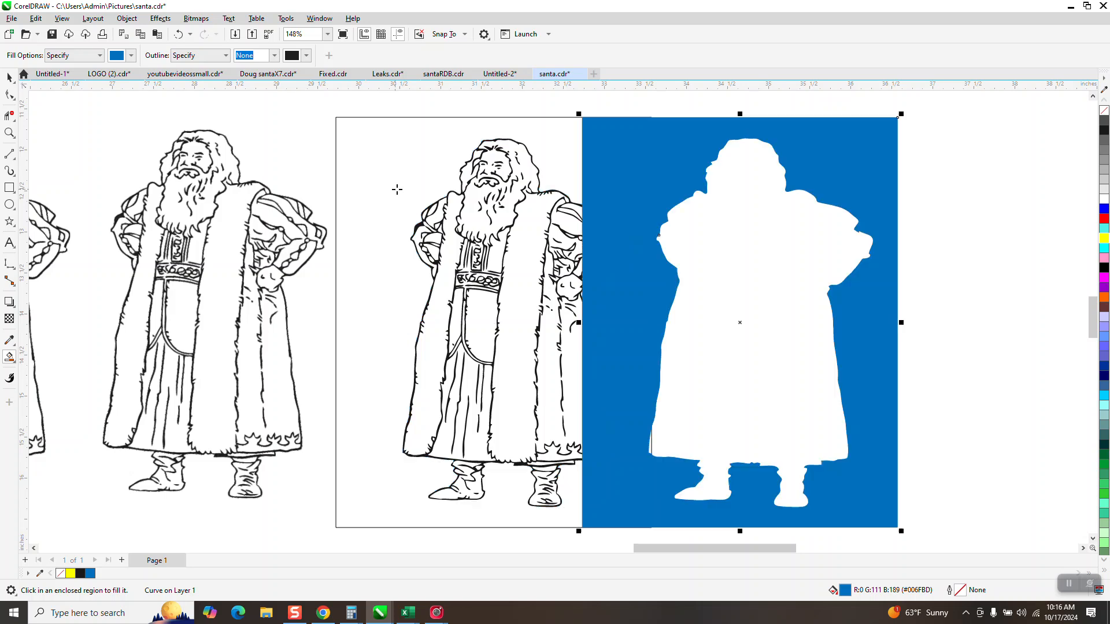
pyautogui.press('Right')
pyautogui.click(995, 254)
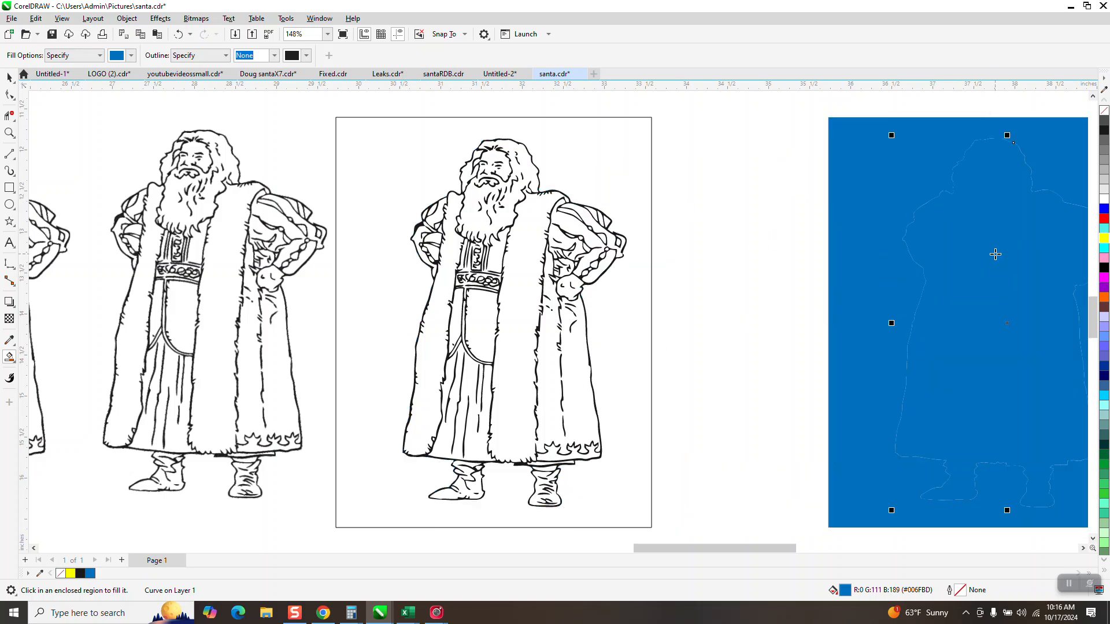
pyautogui.press('Left')
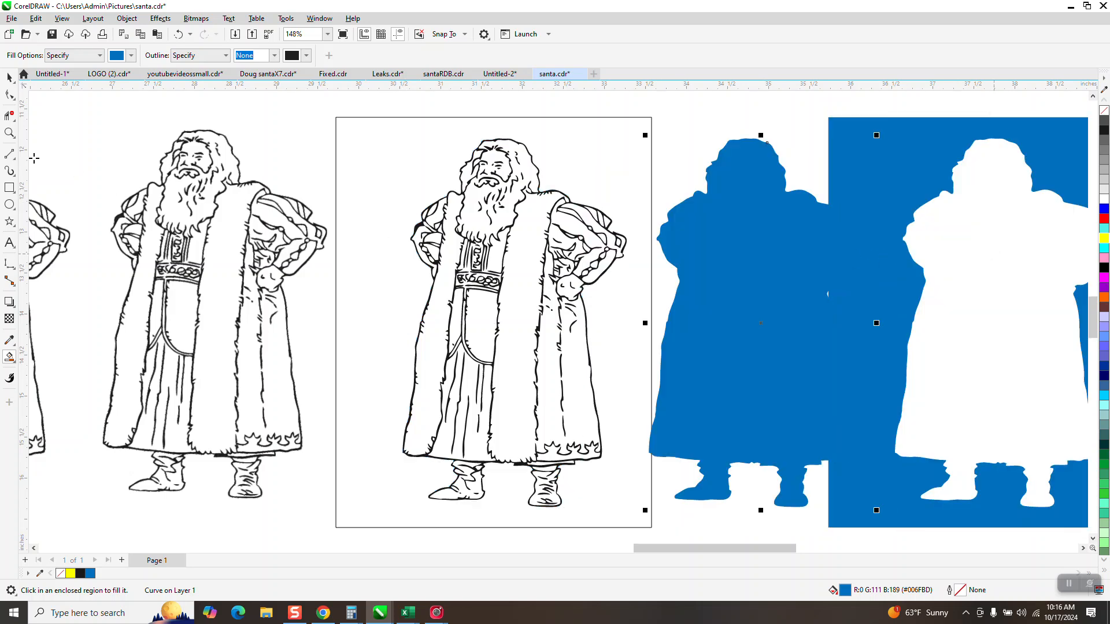
# - Delete the unfilled rectangle around the traced Santa
pyautogui.click(10, 77)
pyautogui.click(483, 118)
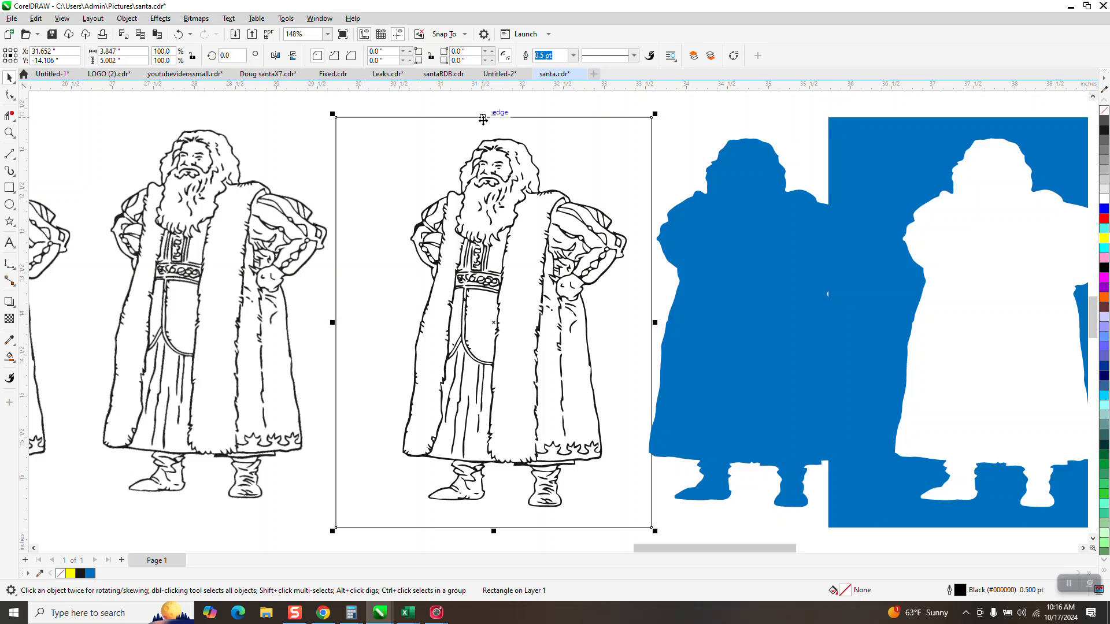
pyautogui.click(618, 181)
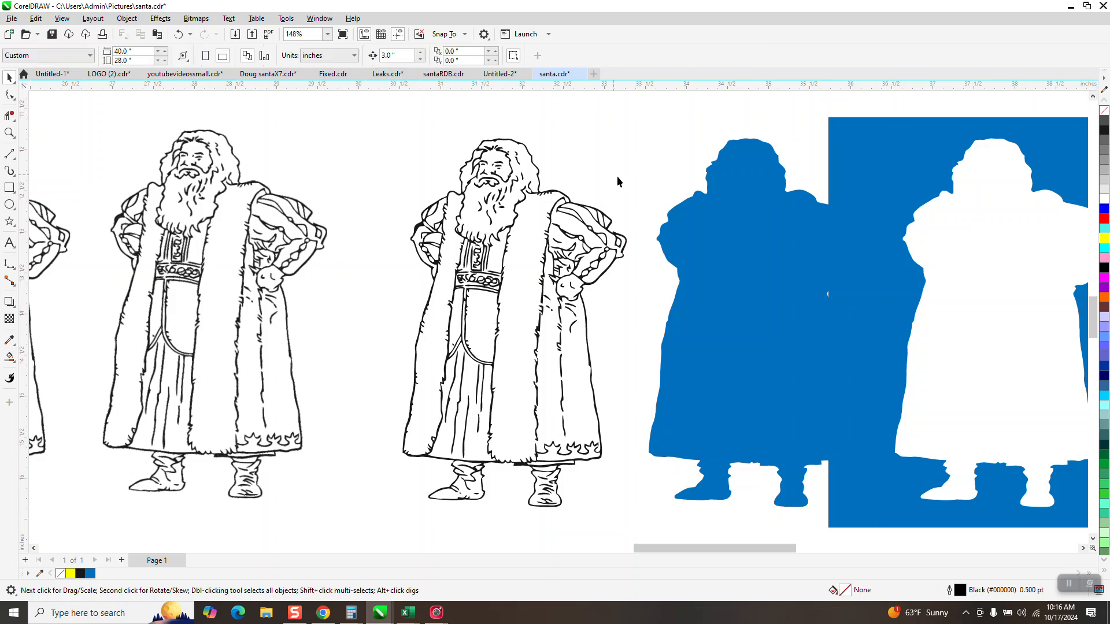
# - Give the blue Santa silhouette no fill and a red outline, and nudge it 3 inches left onto the traced Santa
pyautogui.click(697, 234)
pyautogui.click(1104, 112)
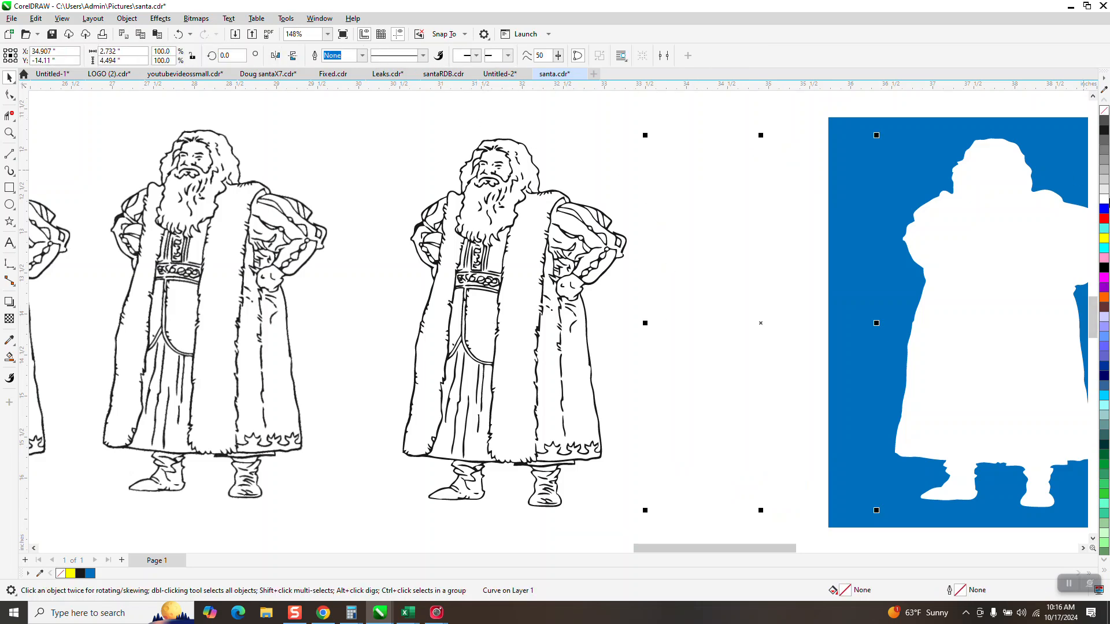
pyautogui.rightClick(1104, 221)
pyautogui.press('Left')
# - Examine how the red outline follows the traced Santa's sleeve, coat hem and boots
pyautogui.click(9, 132)
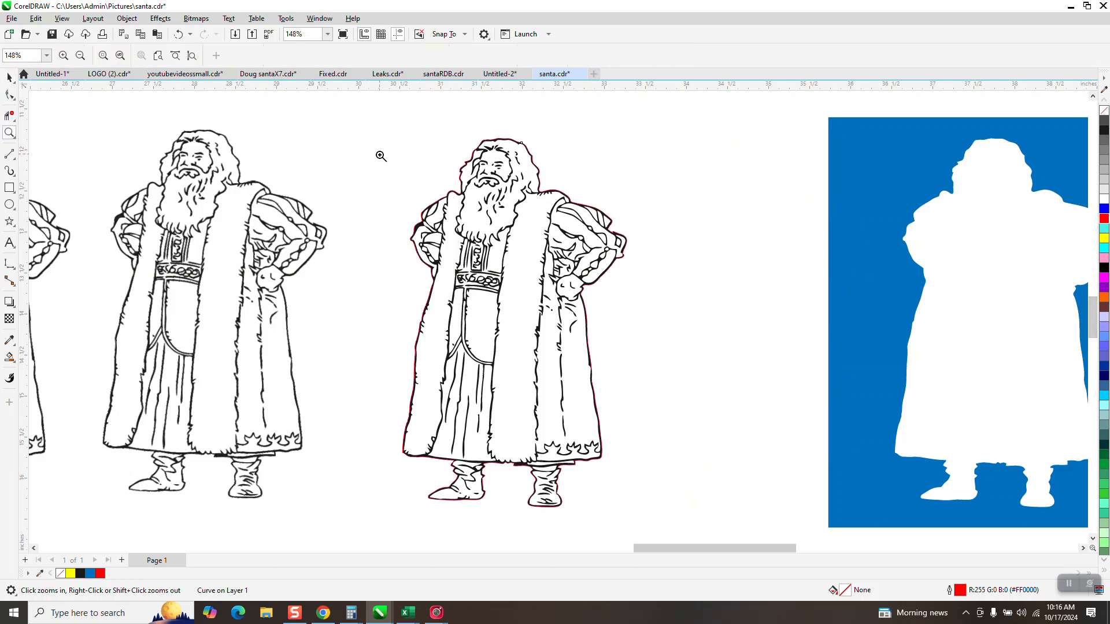
pyautogui.moveTo(474, 265); pyautogui.dragTo(480, 271)
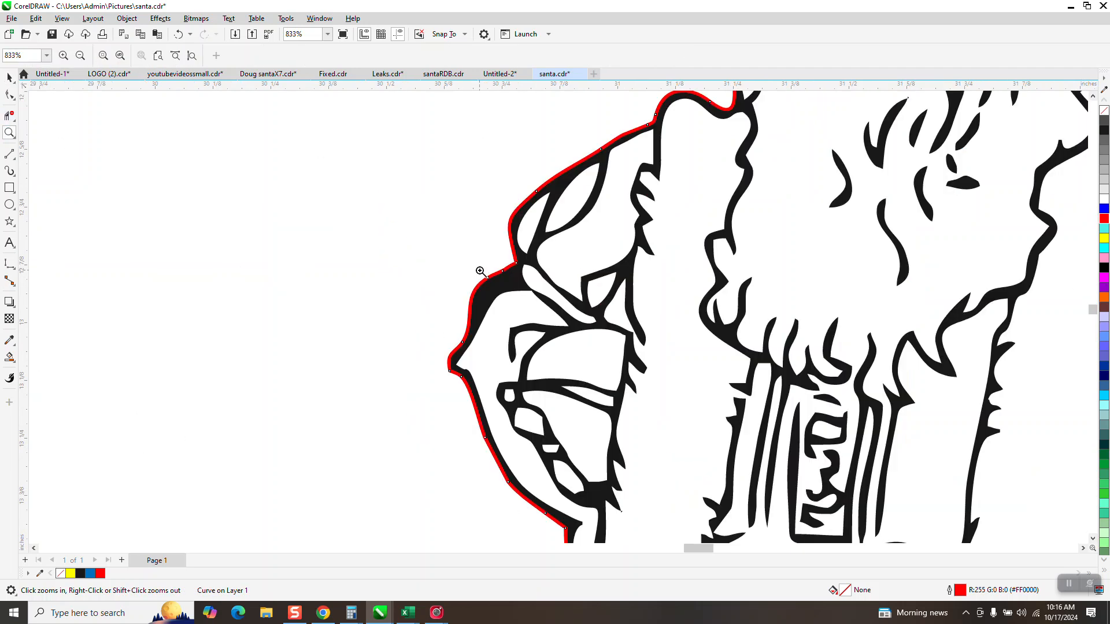
pyautogui.scroll(-4, 441, 274)
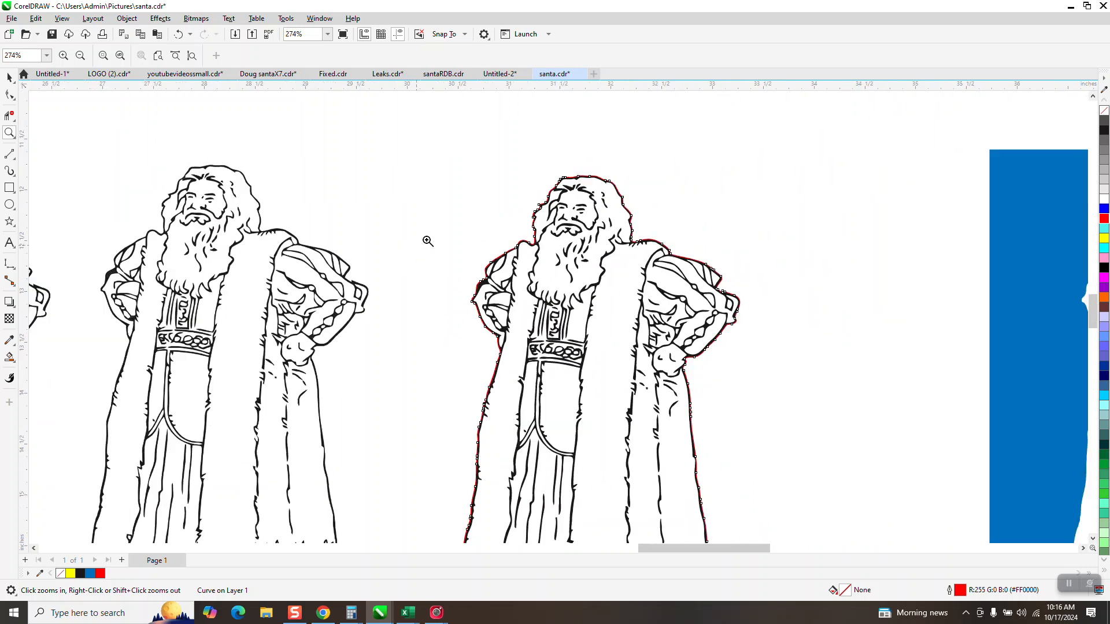
pyautogui.scroll(-3, 492, 240)
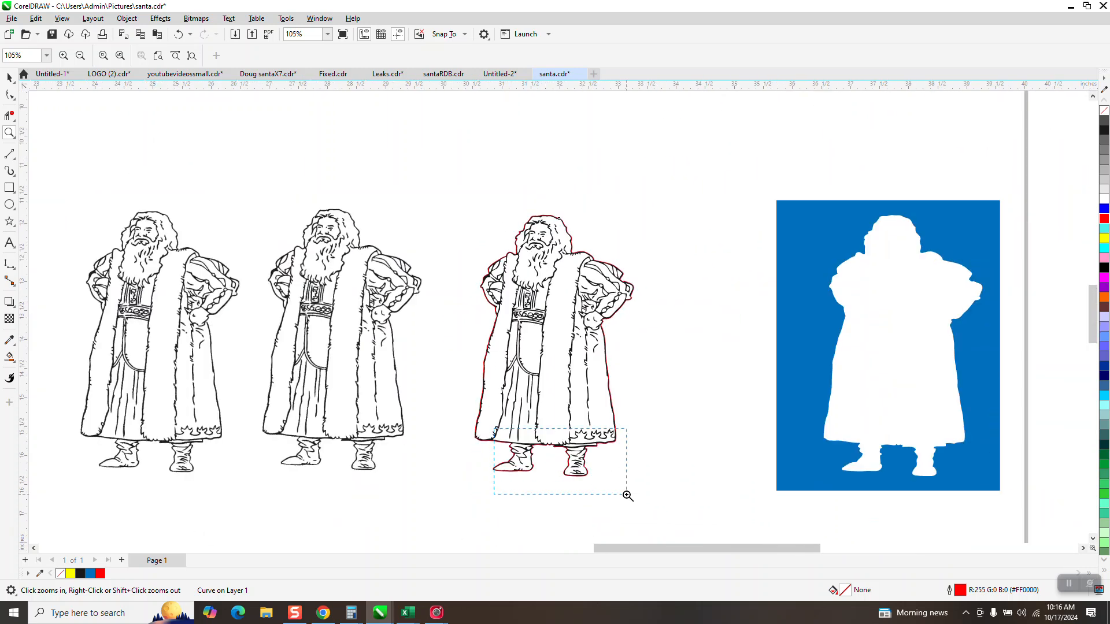
pyautogui.moveTo(627, 495); pyautogui.dragTo(628, 495)
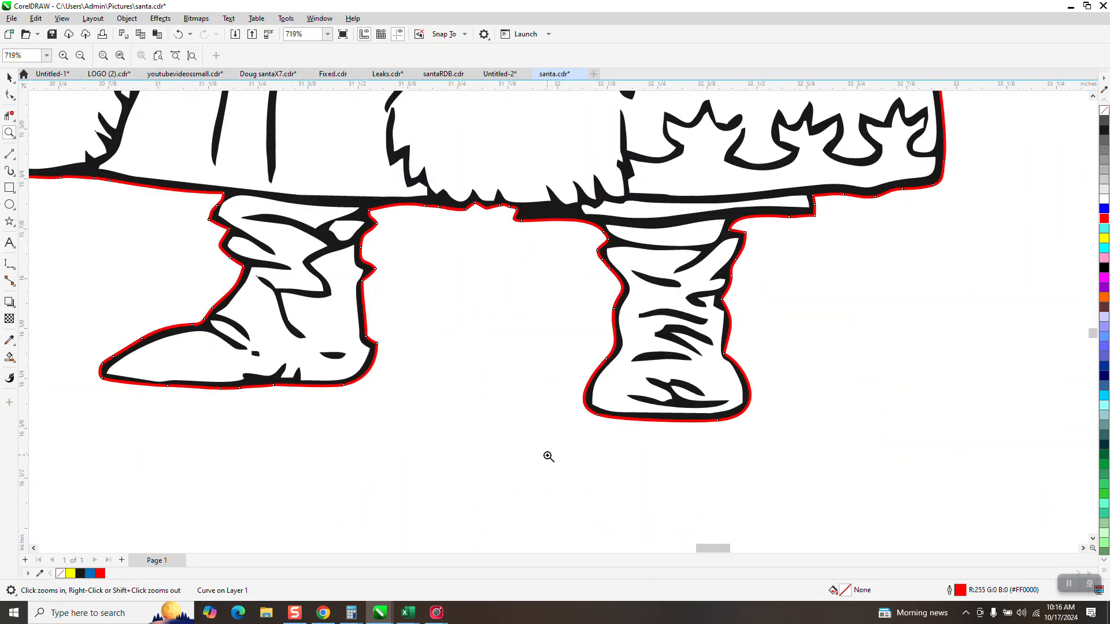
pyautogui.moveTo(134, 331); pyautogui.dragTo(350, 411)
pyautogui.rightClick(339, 369)
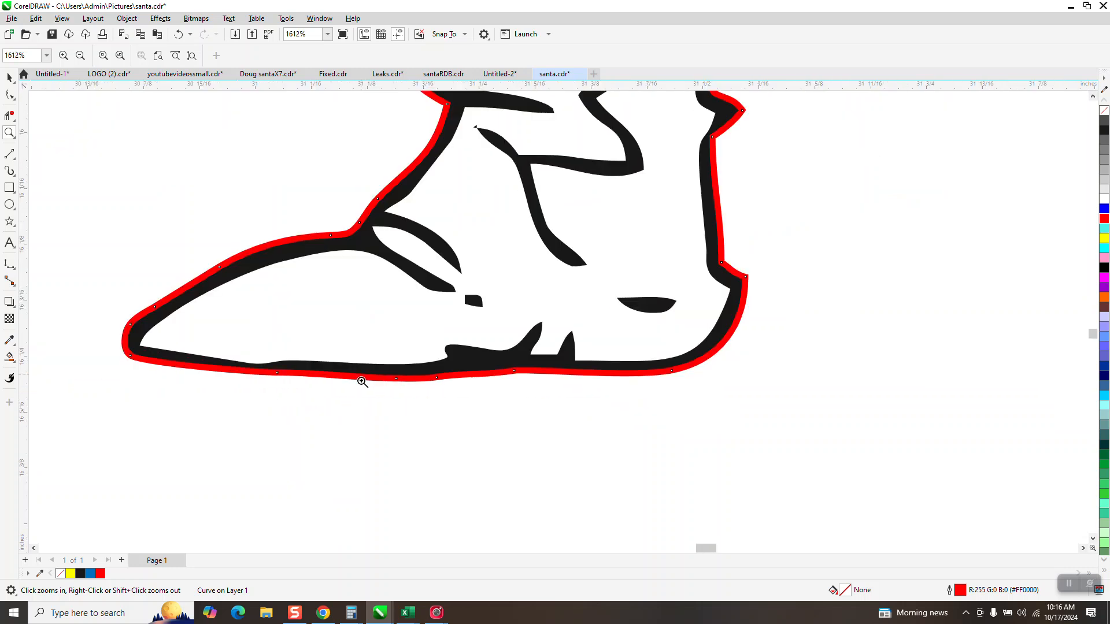
pyautogui.rightClick(364, 379)
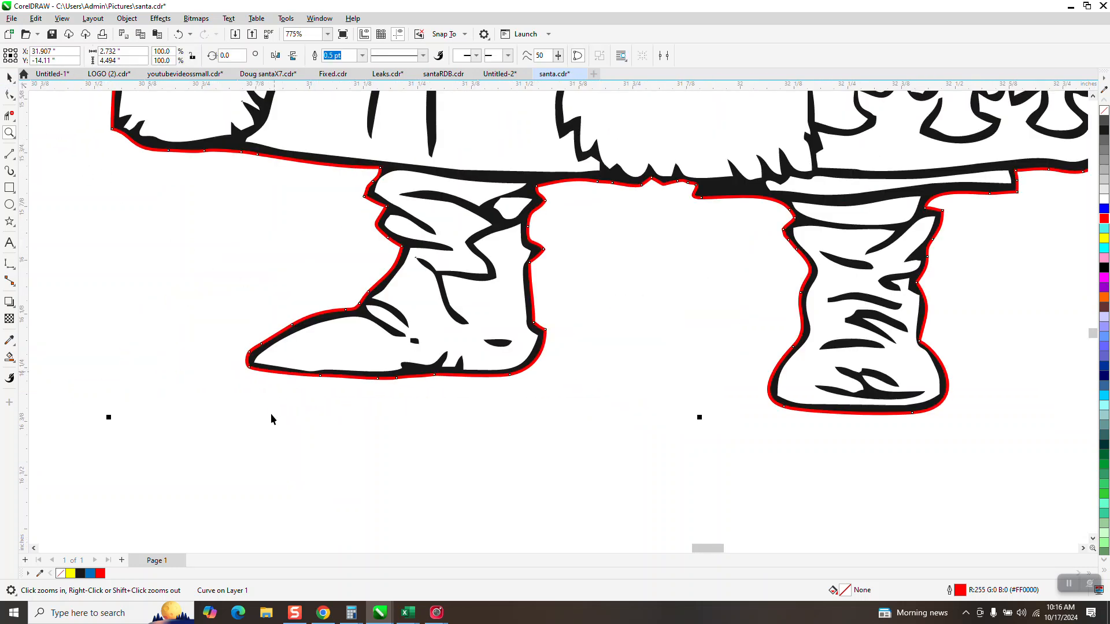
# - Apply a one-step outside contour with a 0.02-inch offset to the red silhouette outline
pyautogui.click(247, 359)
pyautogui.click(247, 358)
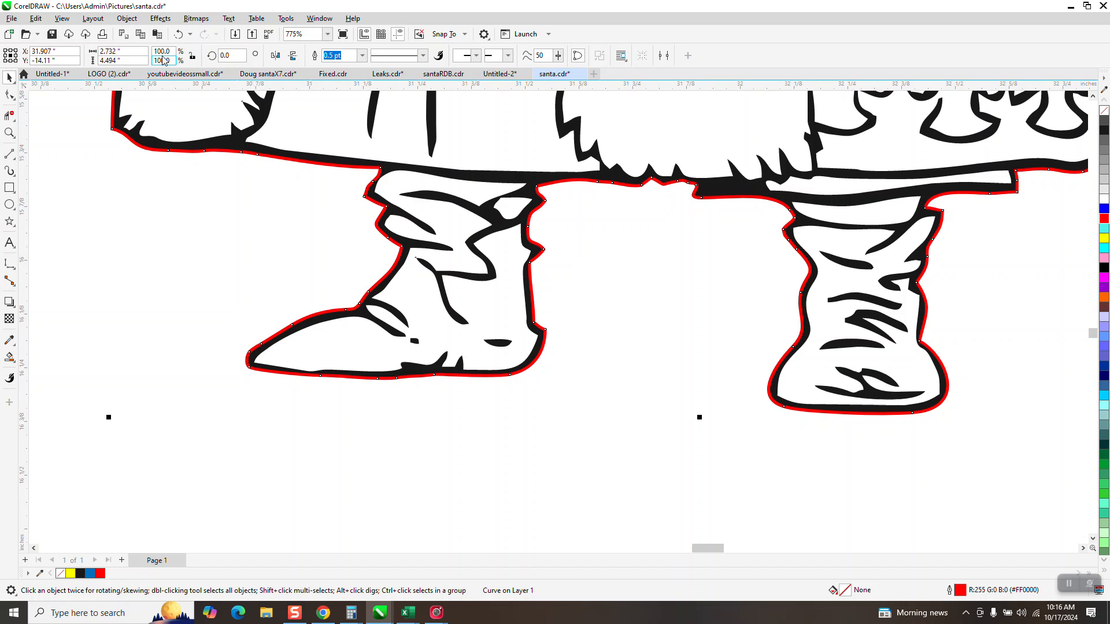
pyautogui.click(160, 18)
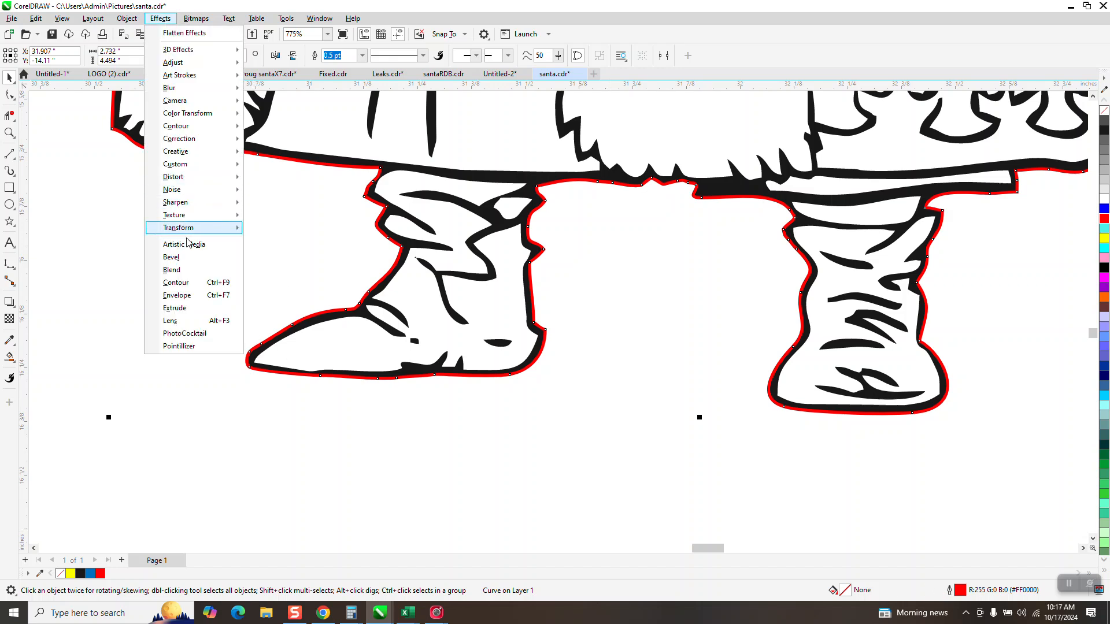
pyautogui.click(179, 283)
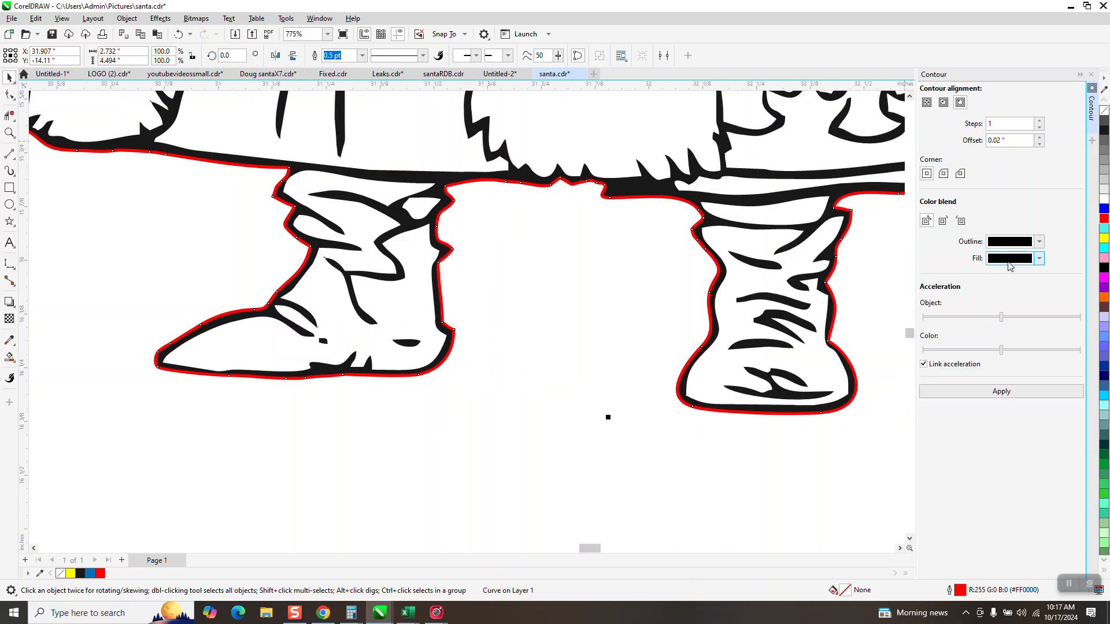
pyautogui.click(1007, 395)
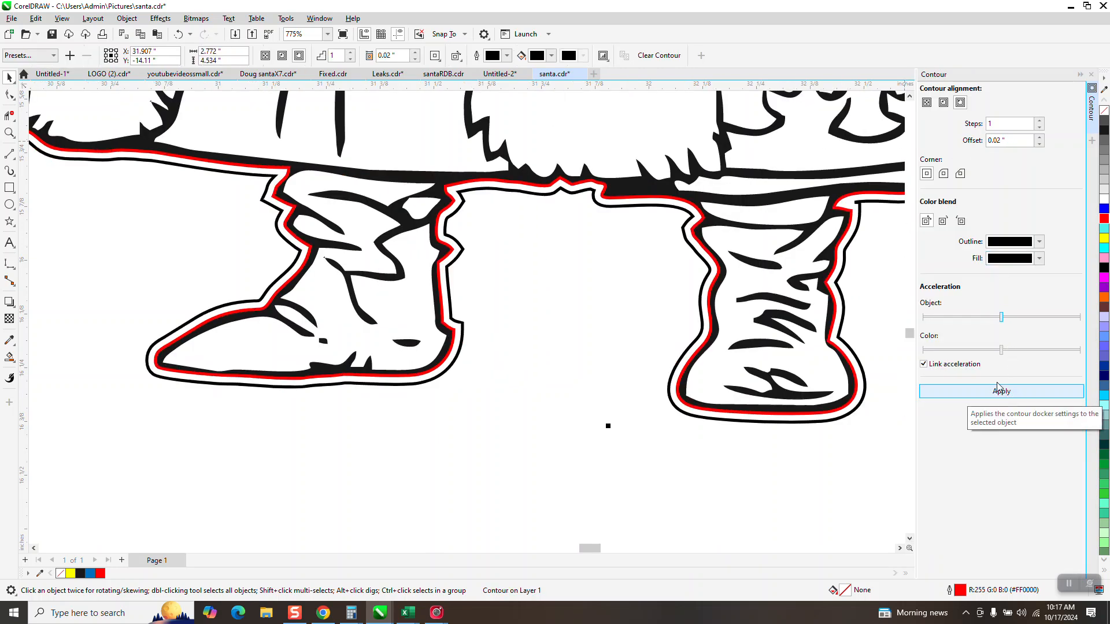
# - Break the contour apart and delete the original red outline inside it
pyautogui.click(127, 18)
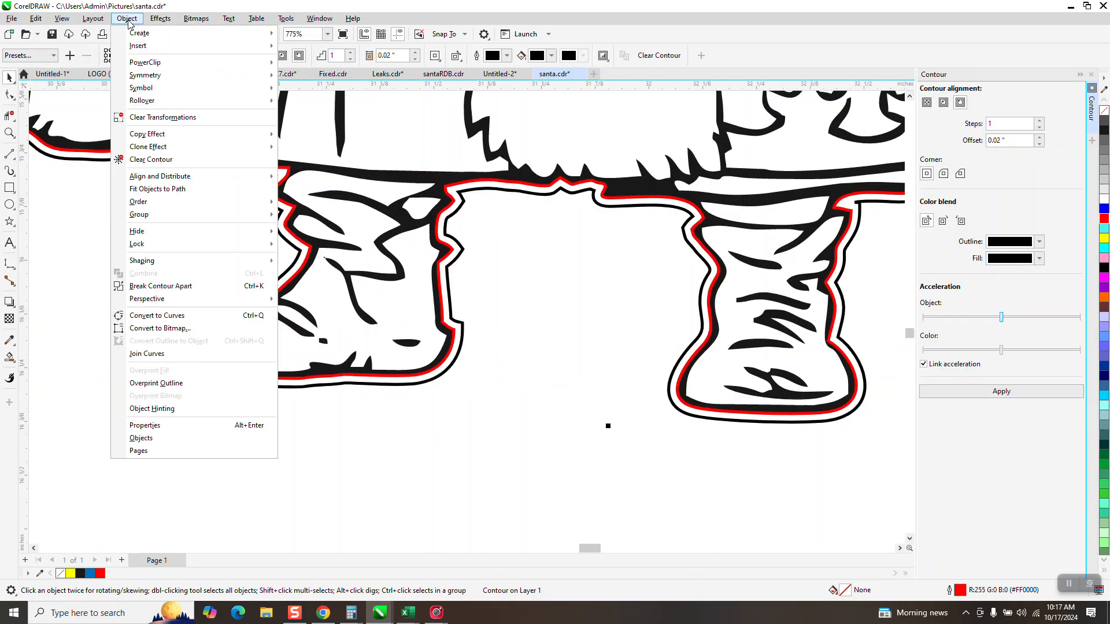
pyautogui.click(174, 287)
pyautogui.click(230, 316)
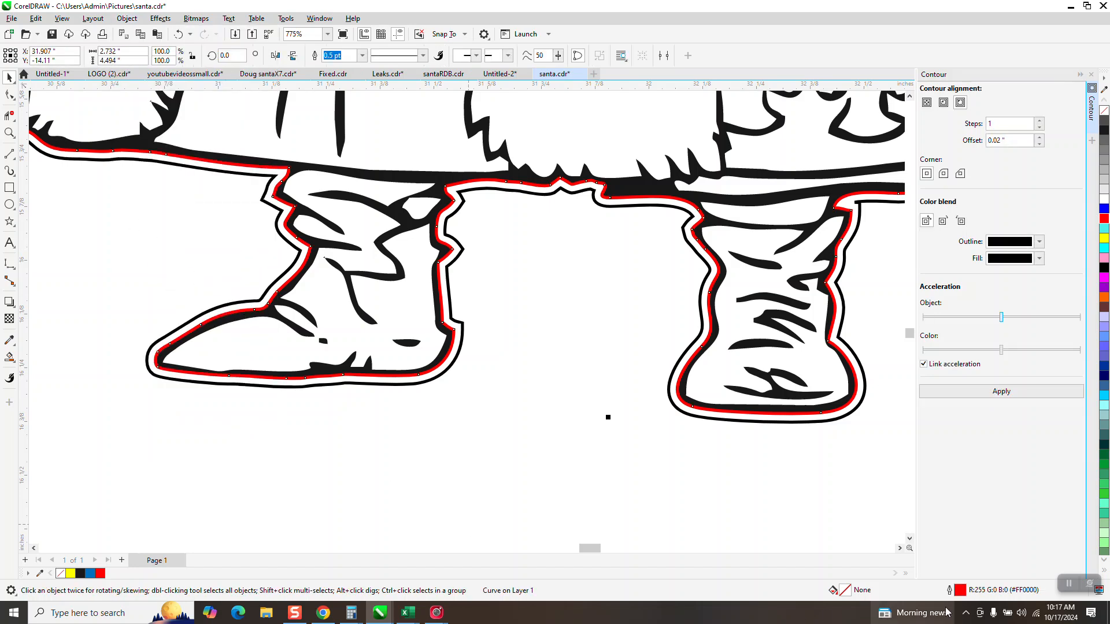
pyautogui.press('Delete')
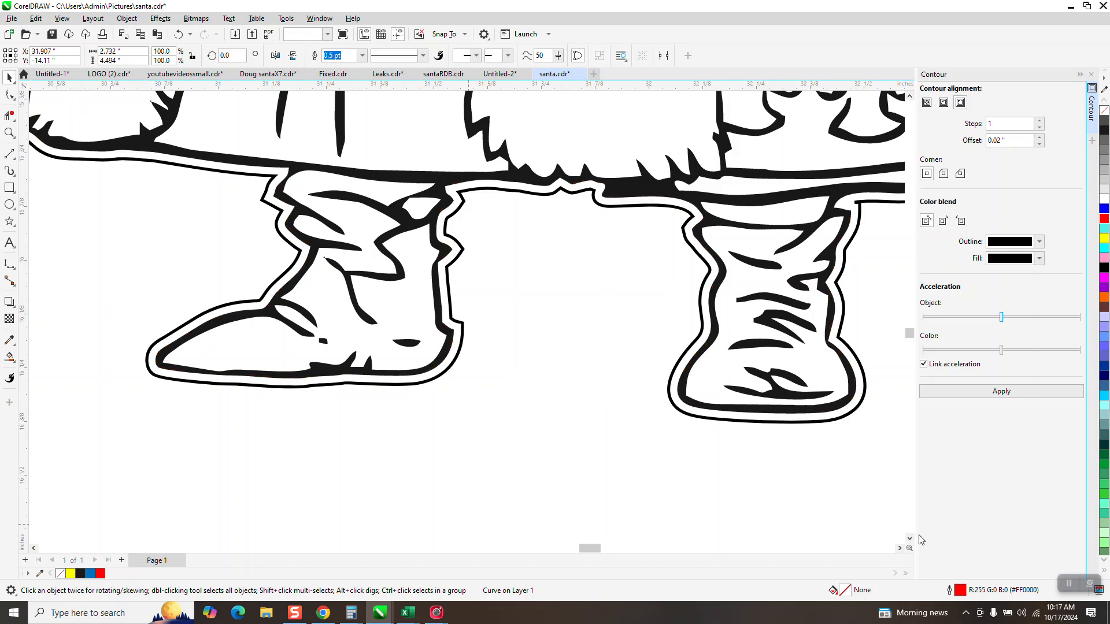
# - Color the remaining offset contour's outline red
pyautogui.click(459, 328)
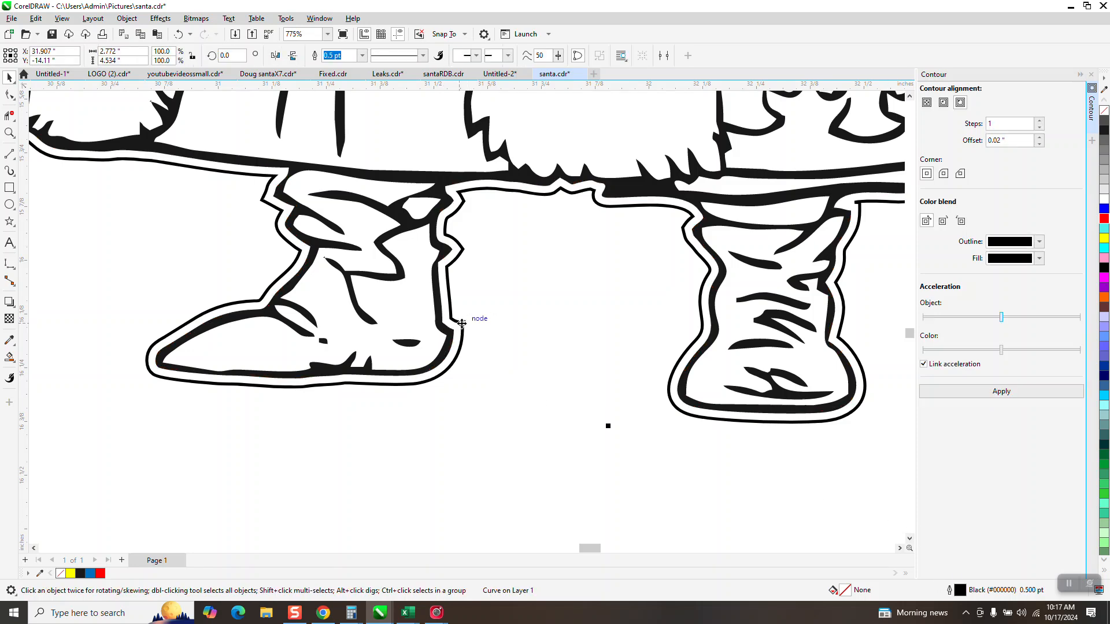
pyautogui.rightClick(1104, 218)
pyautogui.scroll(-5, 522, 313)
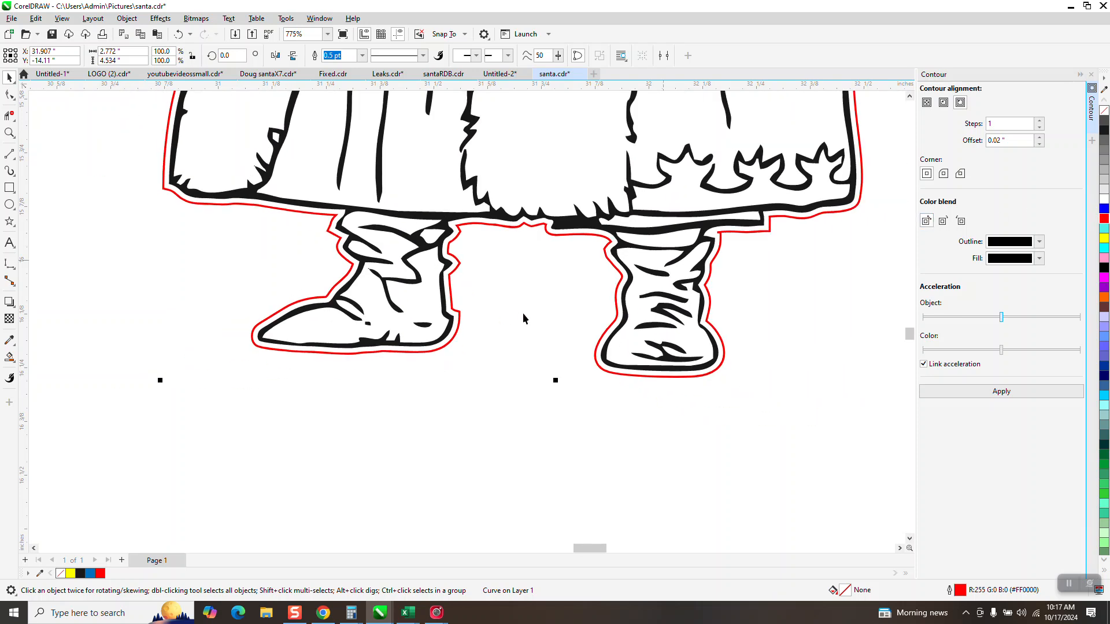
pyautogui.scroll(-3, 523, 319)
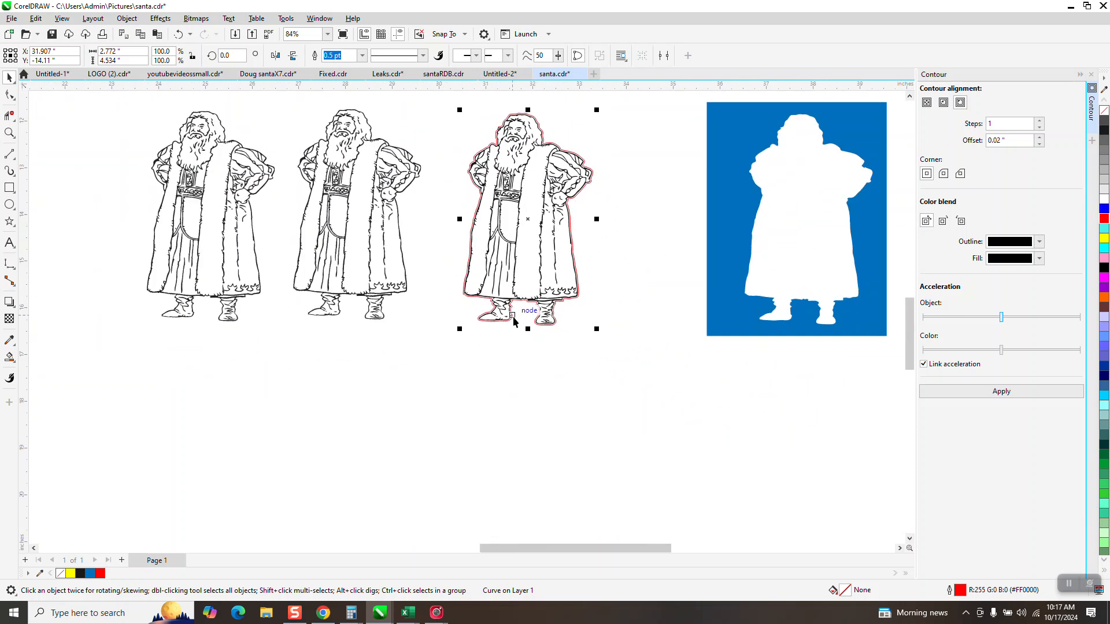